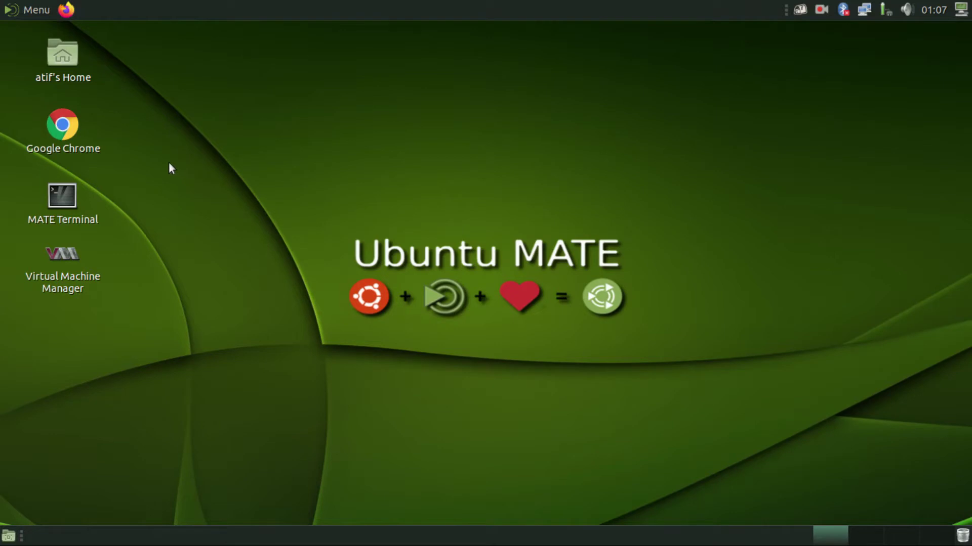
Launch Google Chrome from the desktop
double_click(63, 125)
double_click(62, 124)
double_click(62, 127)
double_click(62, 126)
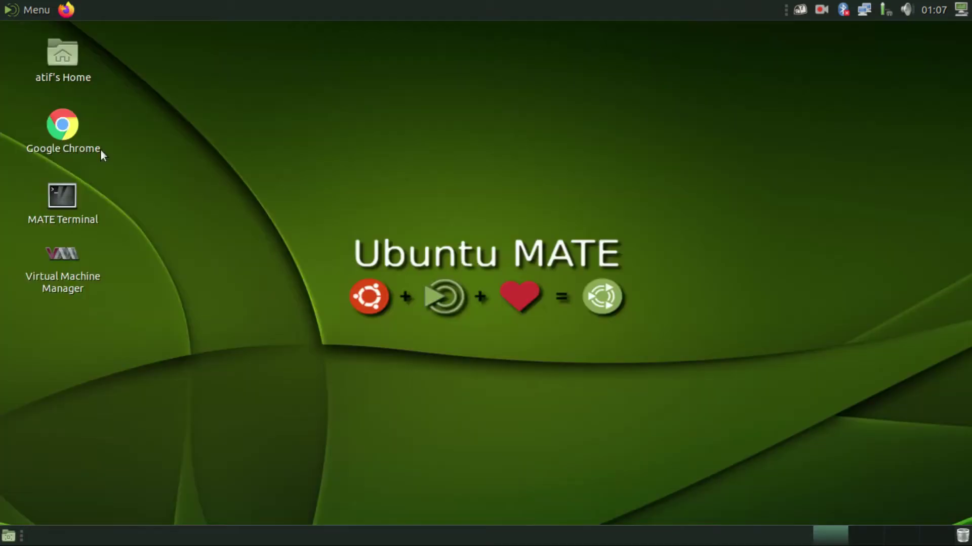
double_click(99, 151)
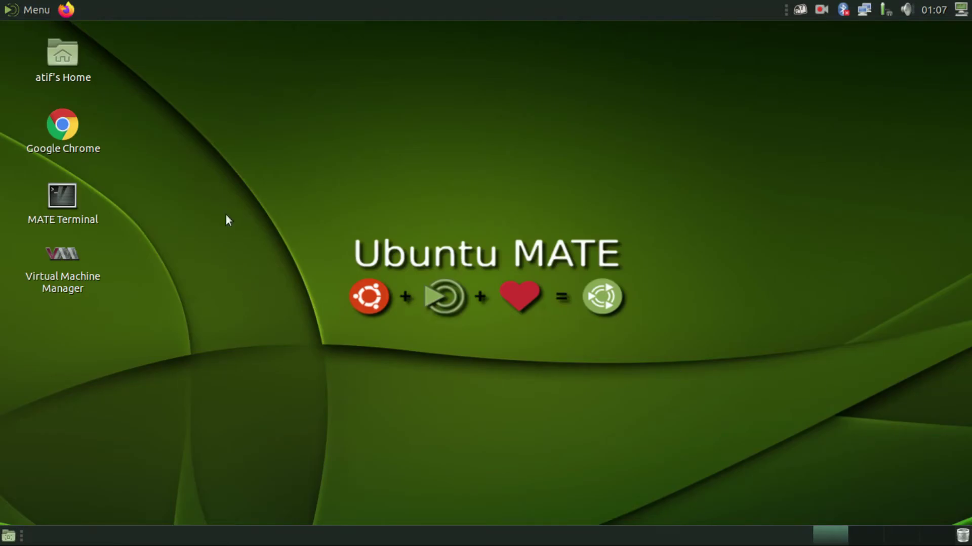
double_click(63, 127)
double_click(84, 131)
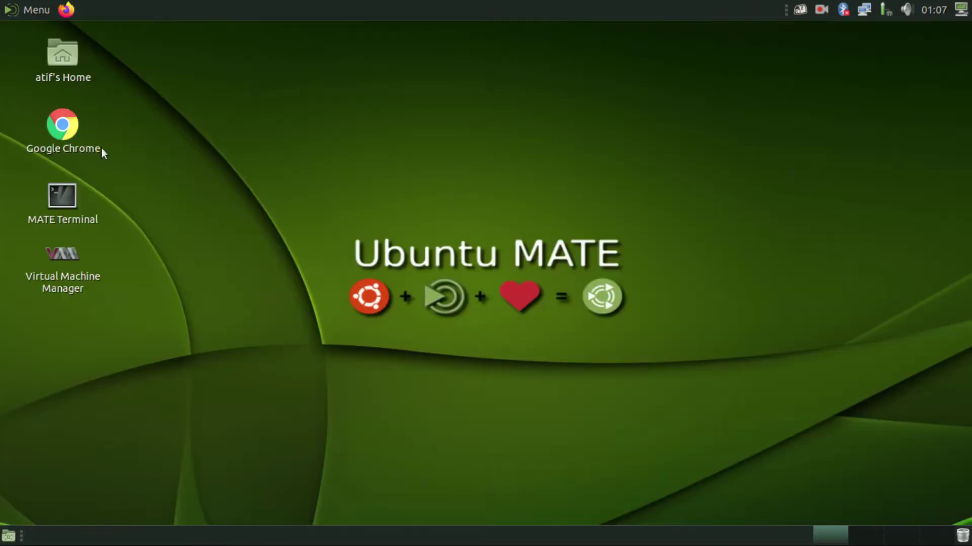
double_click(101, 149)
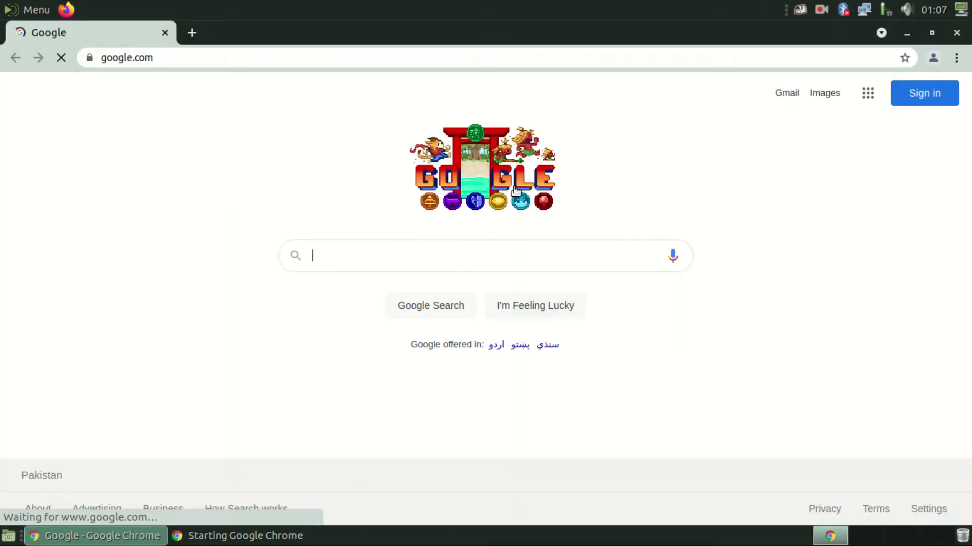
Search Google for "pop os" and open the Pop!_OS by System76 website from the results
left_click(432, 250)
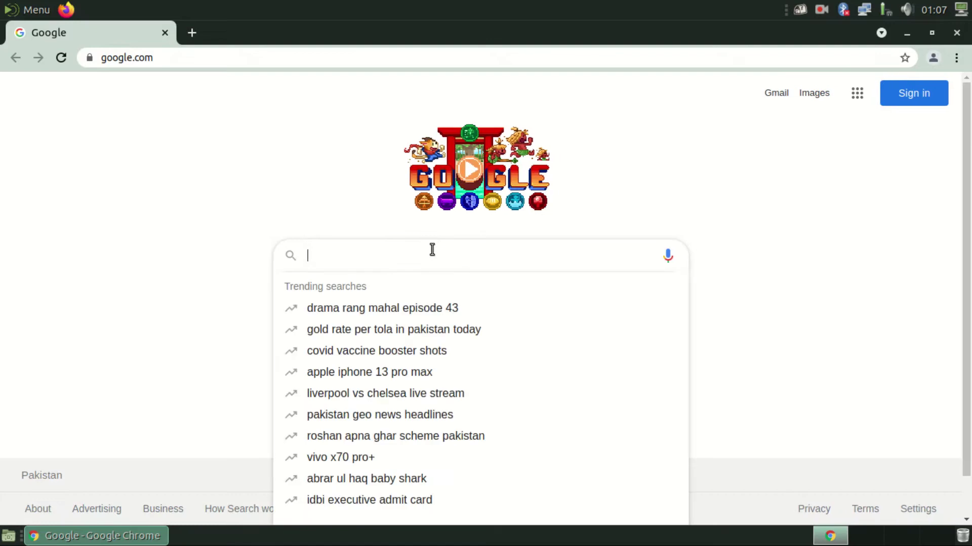
left_click(331, 190)
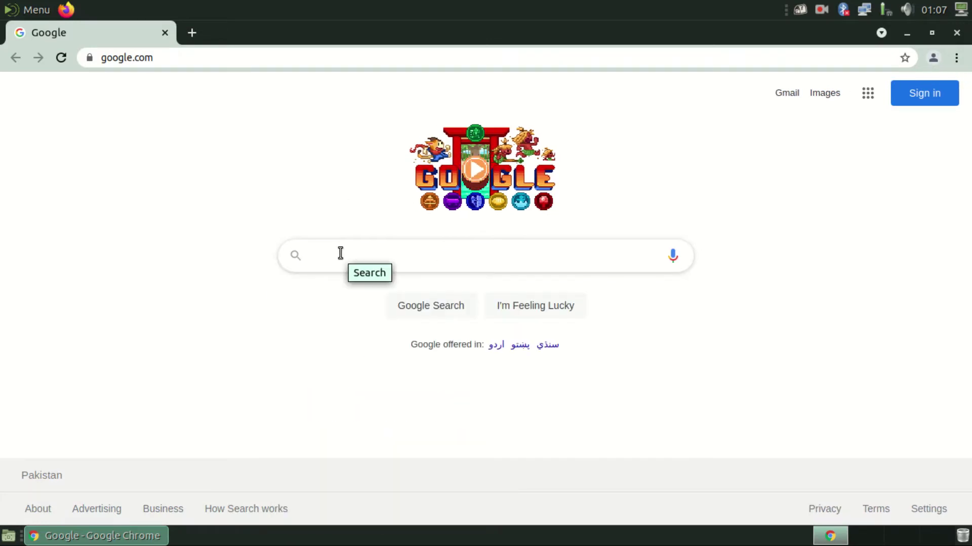
left_click(340, 253)
type("po")
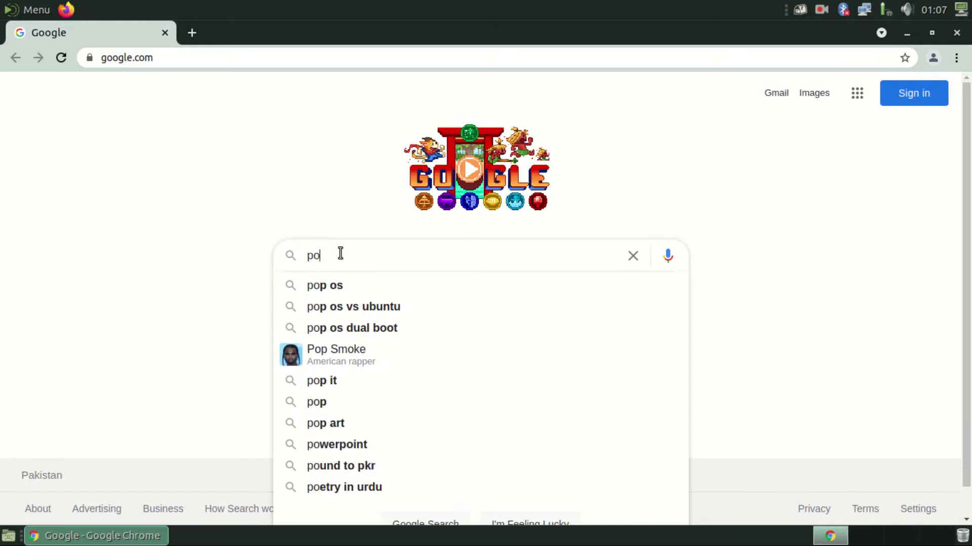
type("p os")
key("Return")
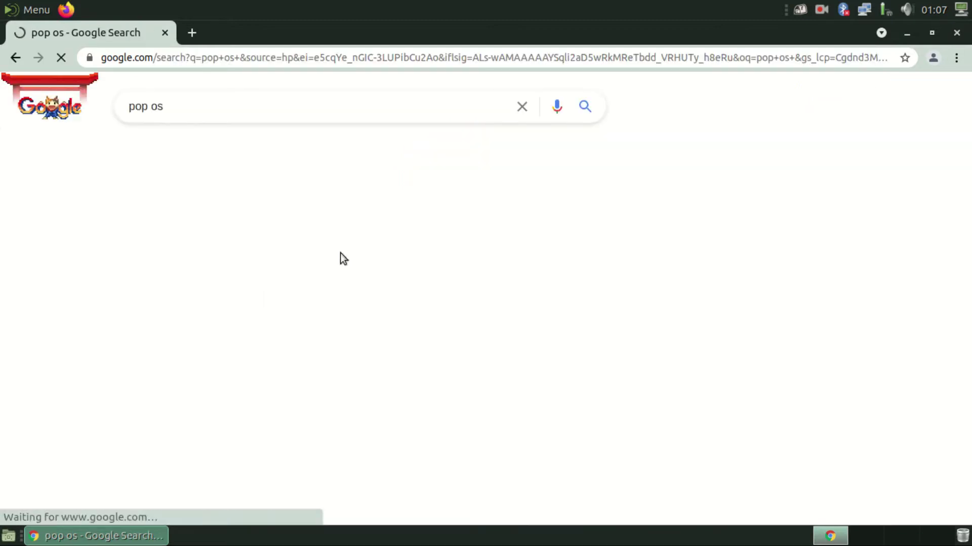
left_click(297, 232)
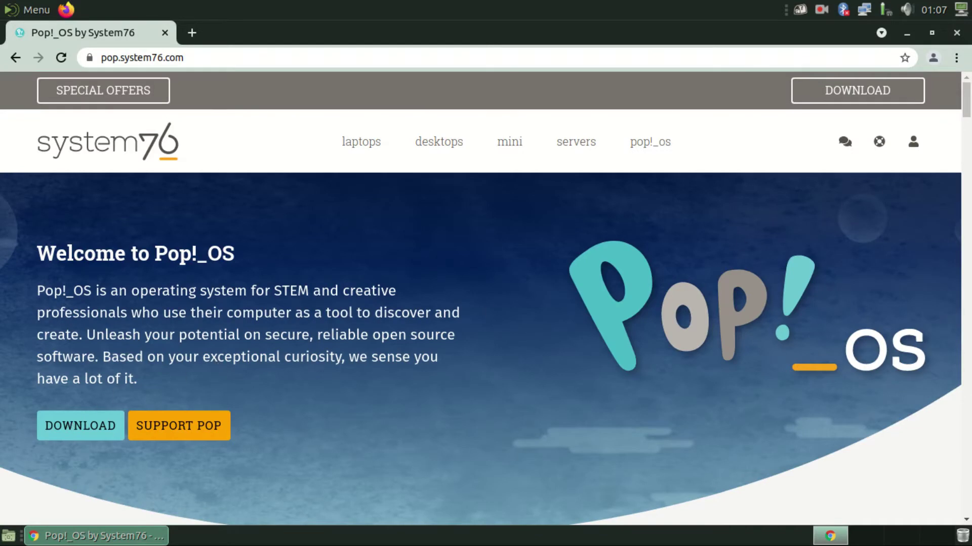
Download the standard (non-NVIDIA) Pop!_OS 20.04 LTS ISO from the System76 page
scroll(340, 295, "down", 6)
scroll(341, 295, "up", 6)
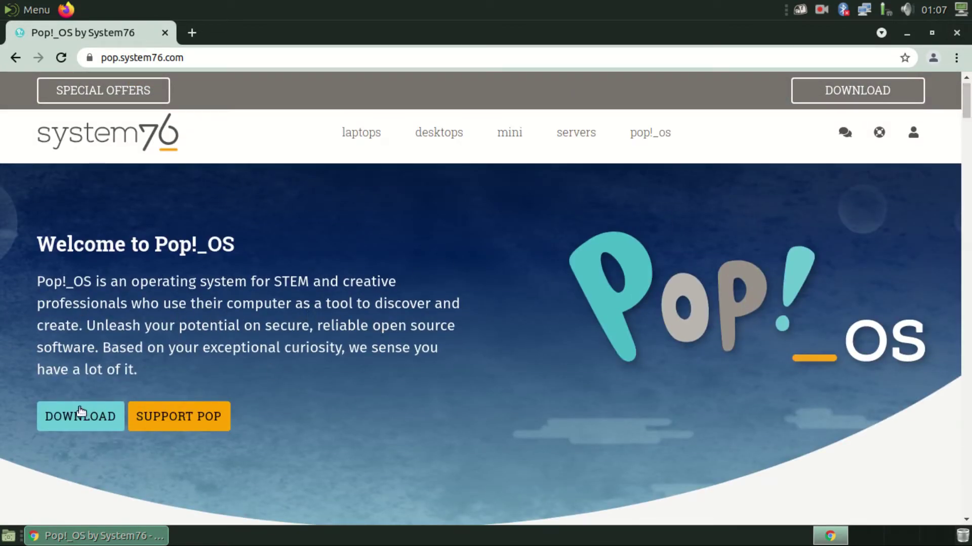
left_click(104, 417)
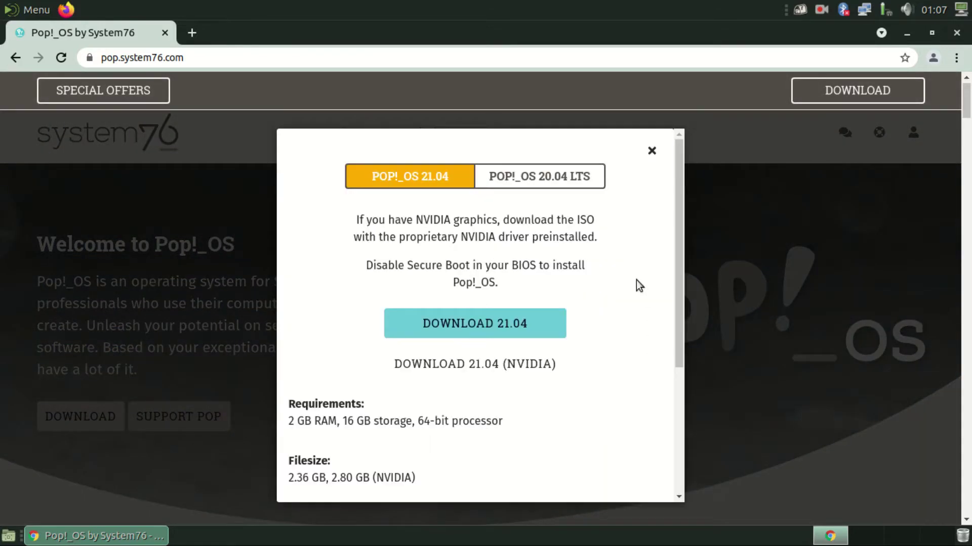
left_click(548, 188)
scroll(687, 263, "down", 1)
left_click_drag(687, 263, 687, 207)
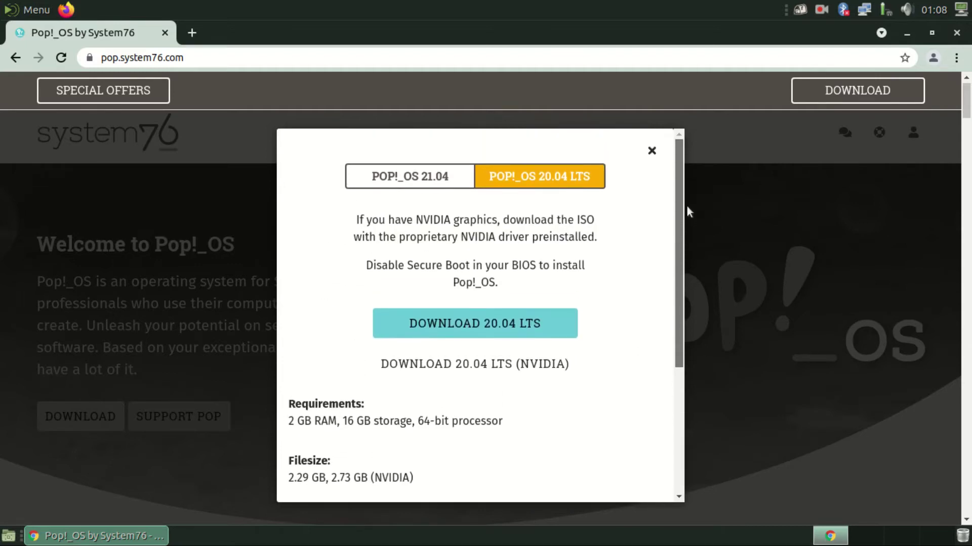
left_click(495, 330)
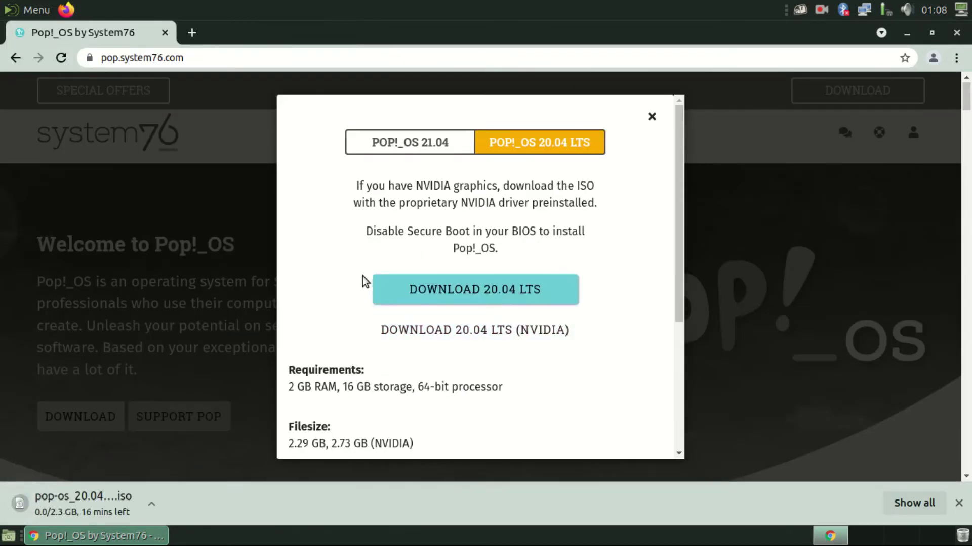
Close the download dialog and look through the feature sections of the Pop!_OS page
left_click(652, 117)
scroll(968, 178, "down", 20)
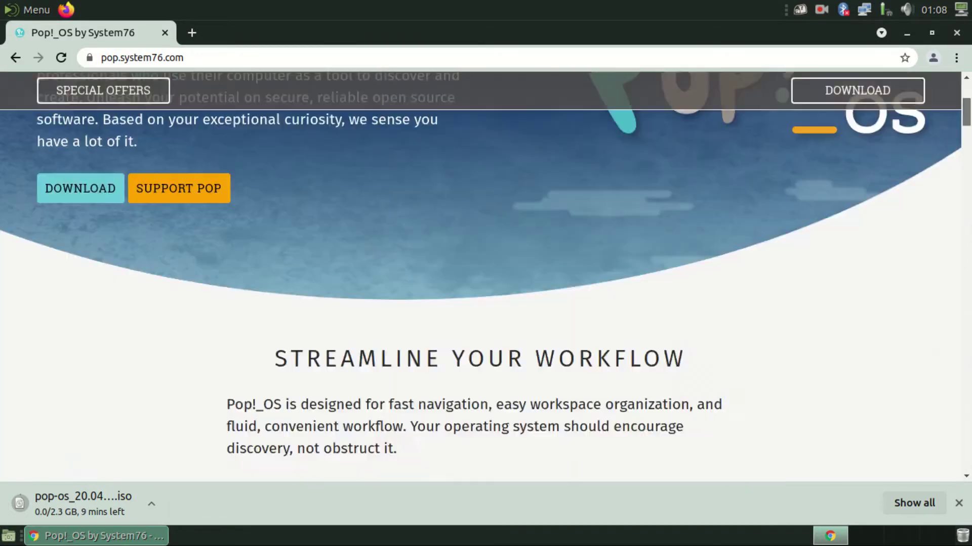
scroll(485, 278, "down", 20)
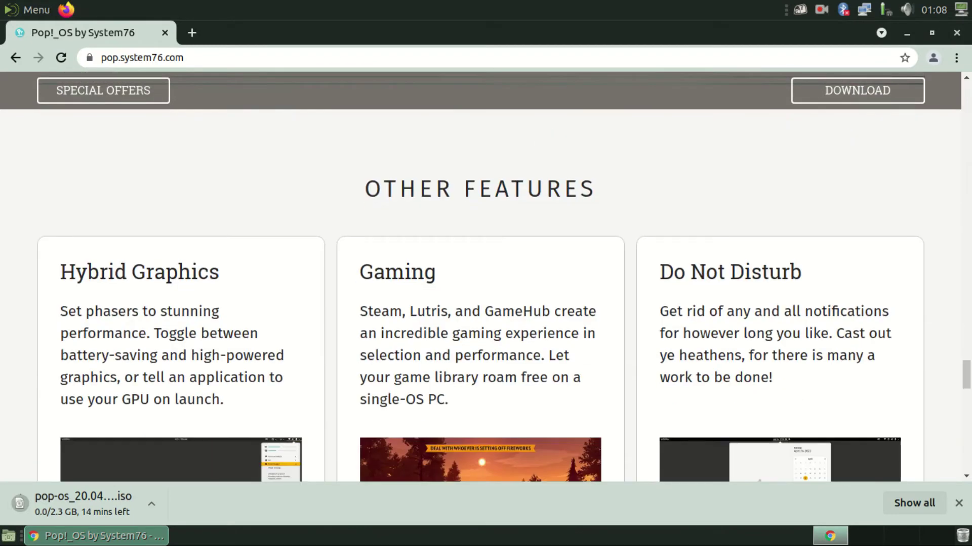
left_click_drag(966, 374, 966, 96)
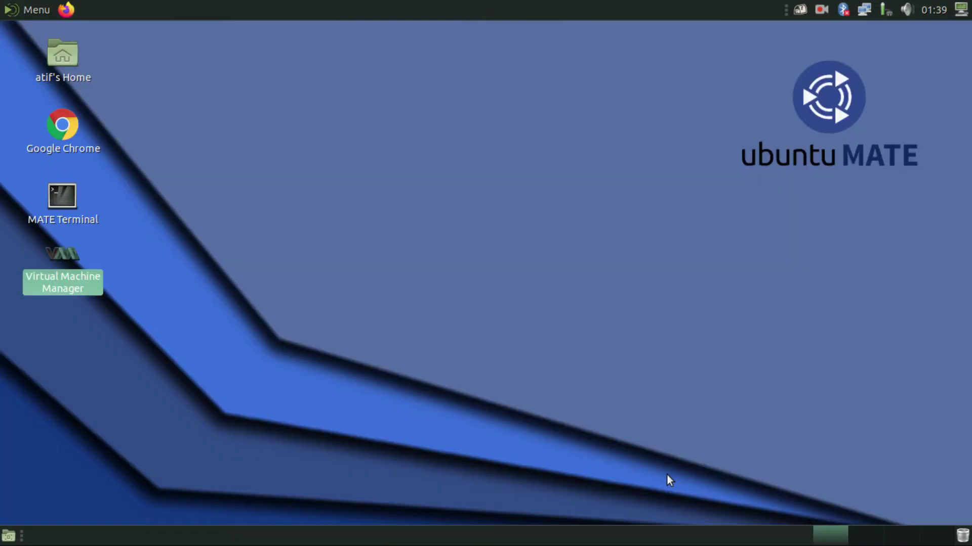
Open Virtual Machine Manager from the desktop, then shrink and reposition its window so it fits fully on the screen
left_click(482, 399)
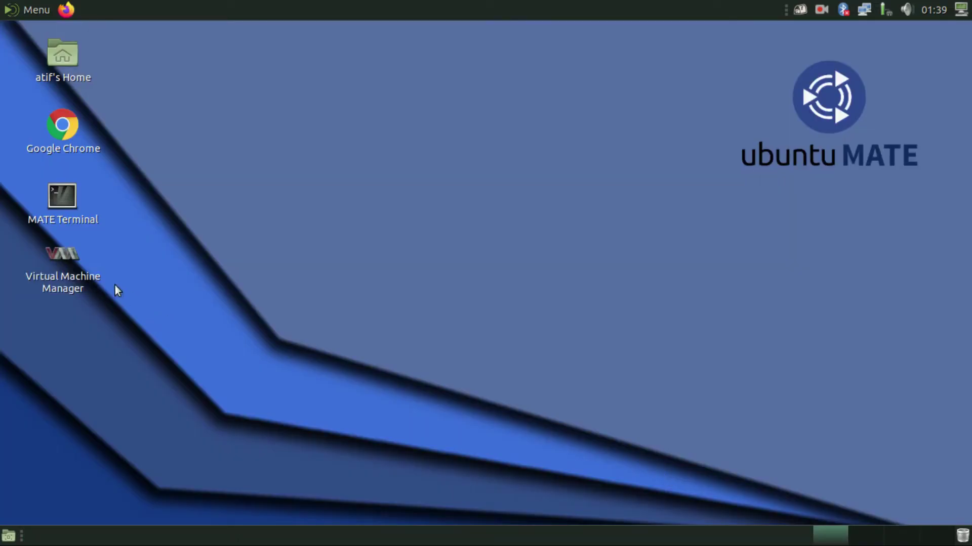
double_click(63, 281)
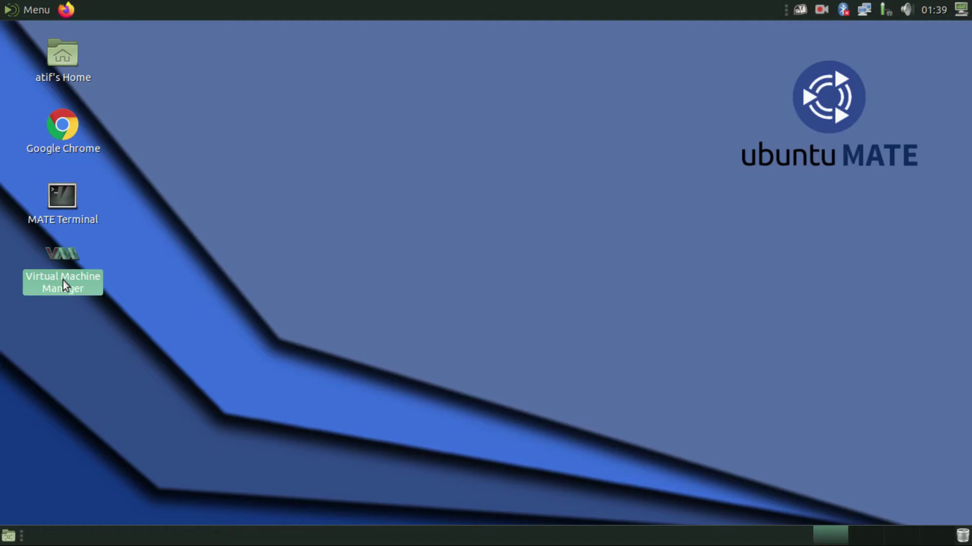
left_click_drag(448, 27, 955, 225)
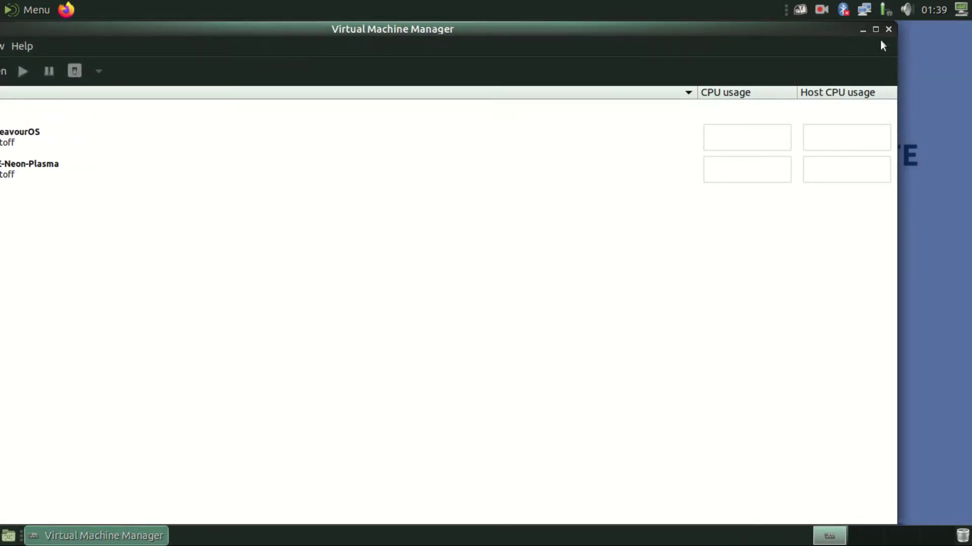
double_click(848, 28)
left_click_drag(858, 28, 548, 96)
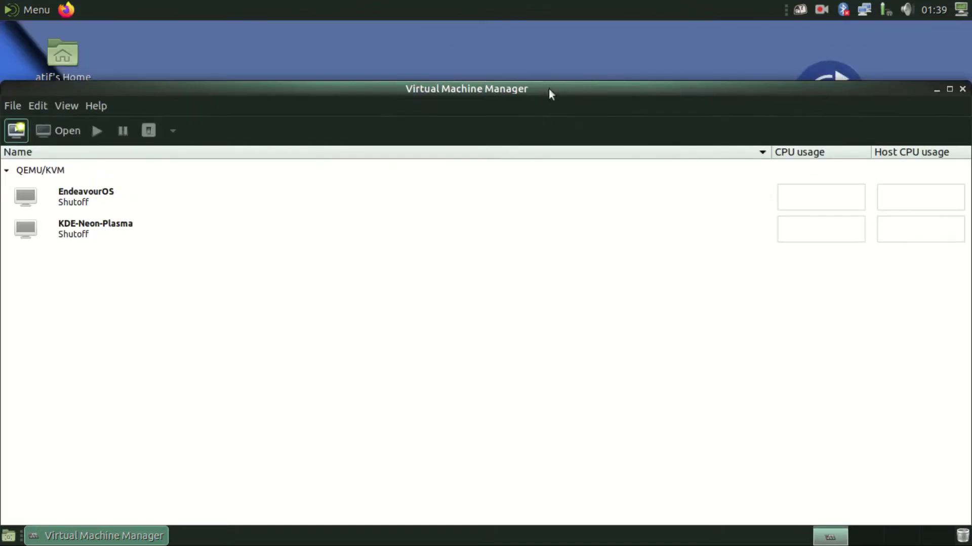
left_click(61, 105)
left_click(61, 105)
left_click(61, 105)
left_click(61, 105)
left_click_drag(303, 91, 321, 48)
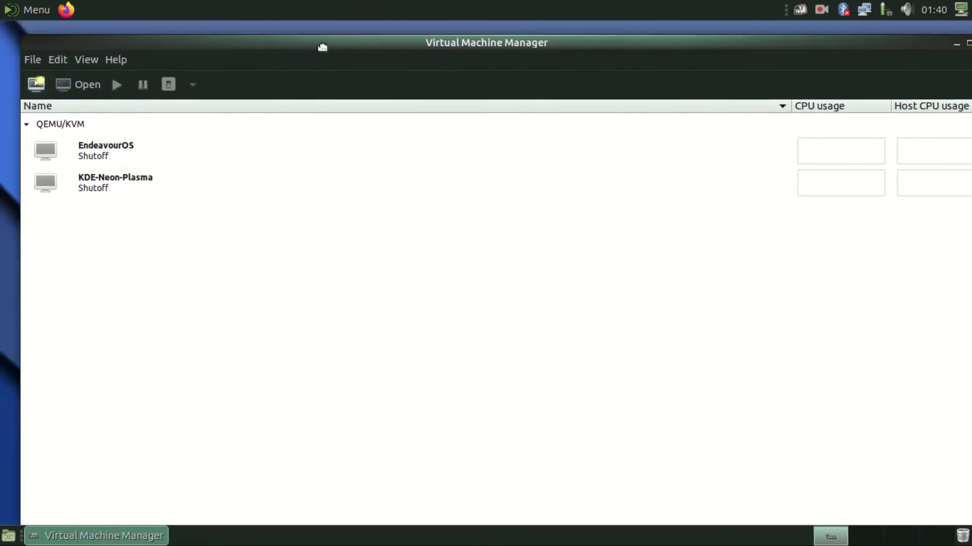
left_click_drag(902, 46, 462, 89)
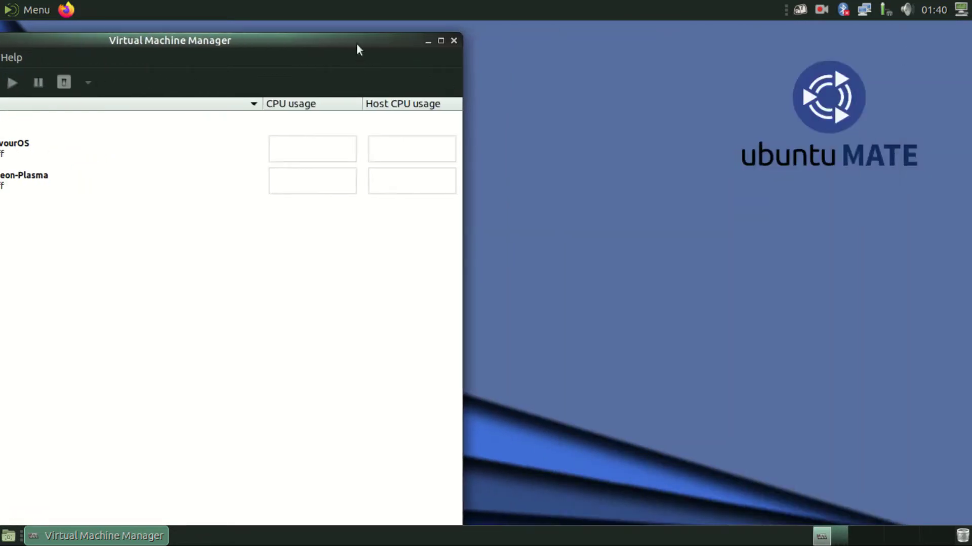
left_click_drag(356, 44, 747, 39)
left_click_drag(698, 63, 532, 49)
left_click_drag(709, 288, 615, 288)
Start creating a new virtual machine from local install media
left_click(174, 63)
left_click(203, 102)
left_click(521, 405)
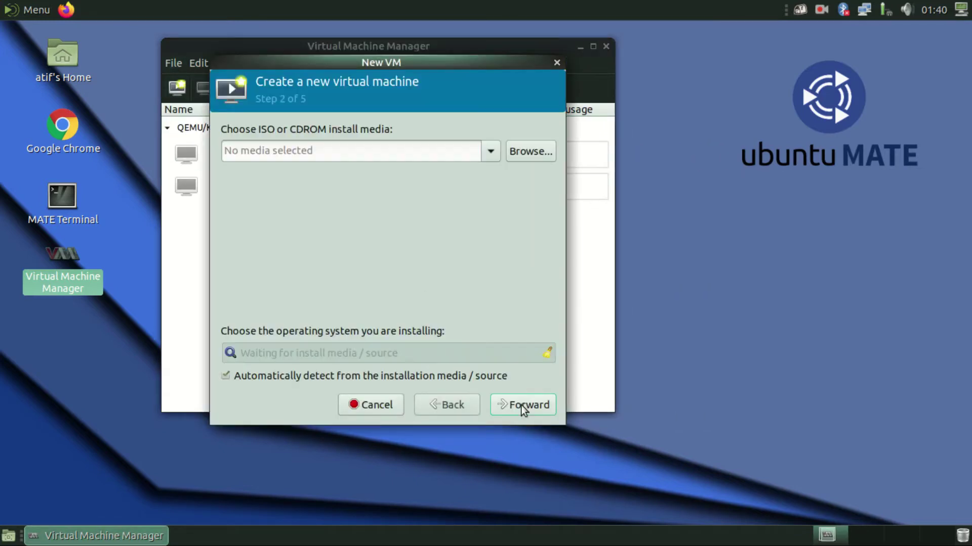
Choose the local file pop-os_20.04_amd64_intel_32.iso from the Downloads folder as the install media
left_click_drag(383, 59, 492, 120)
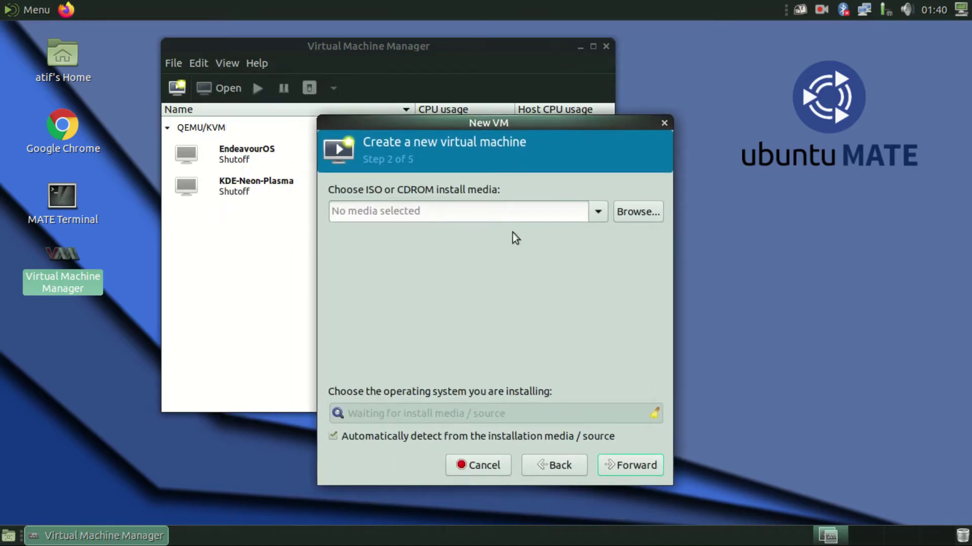
left_click(623, 212)
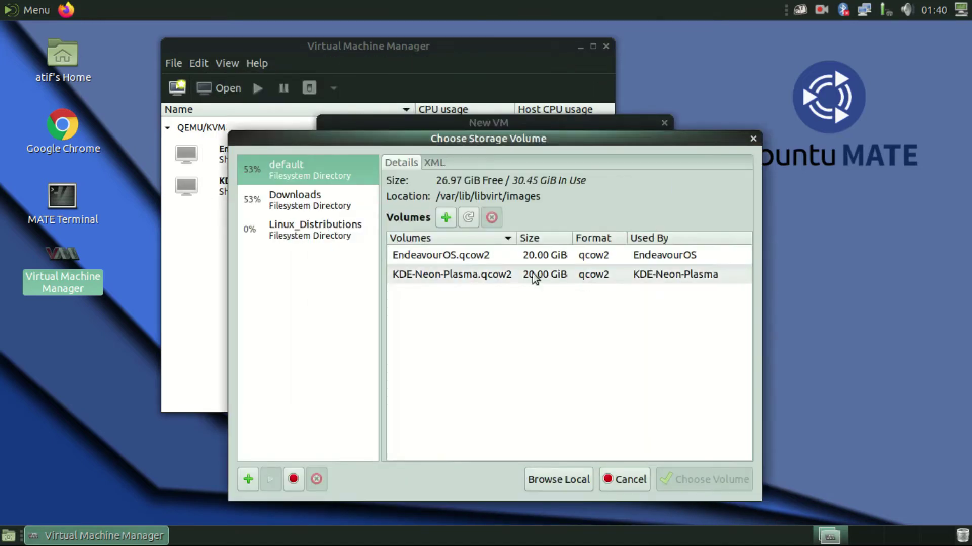
left_click(558, 479)
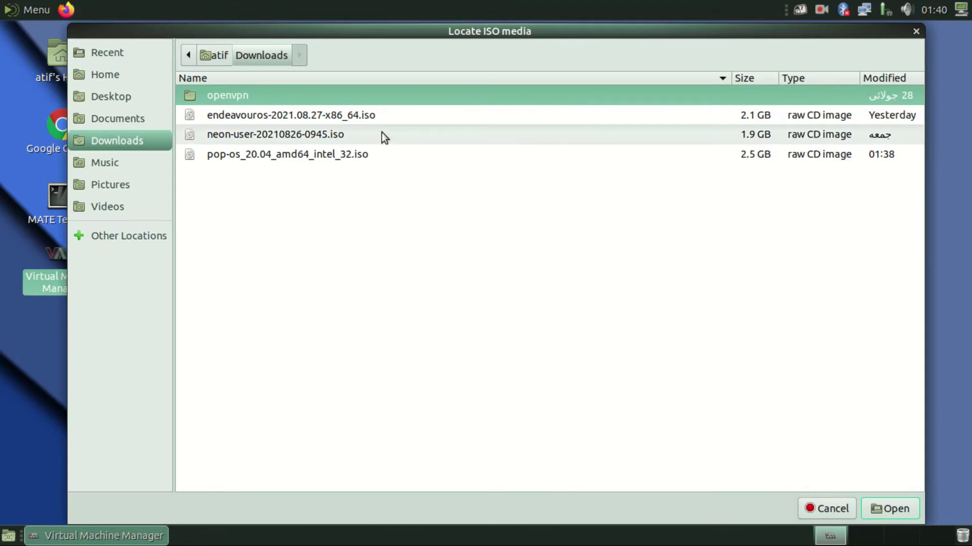
left_click(303, 153)
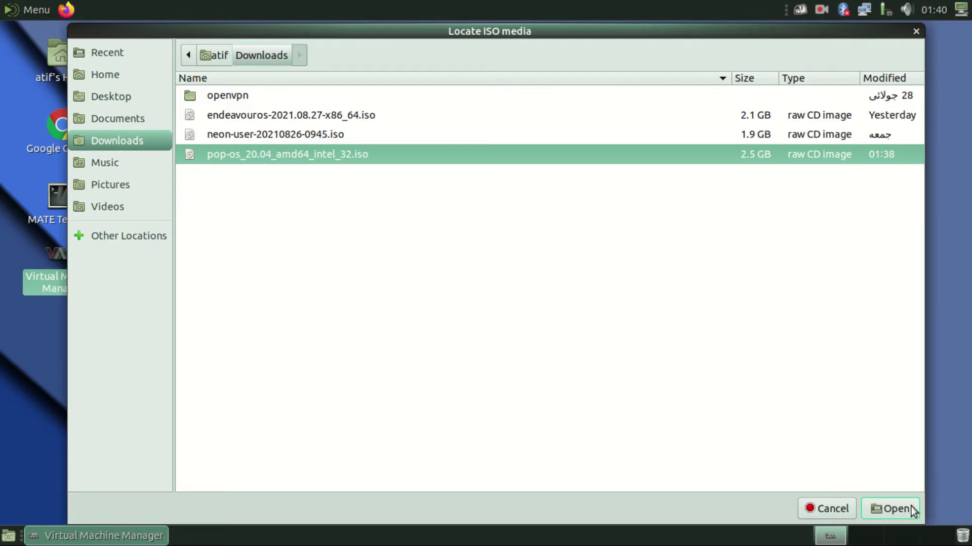
left_click(895, 508)
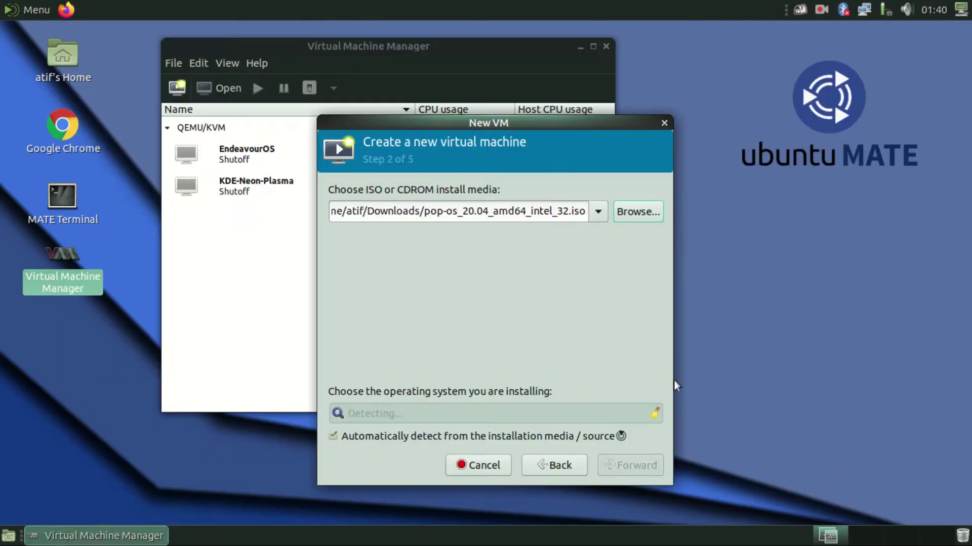
Turn off automatic operating system detection and set the operating system to Debian 10
left_click(388, 436)
type("debia")
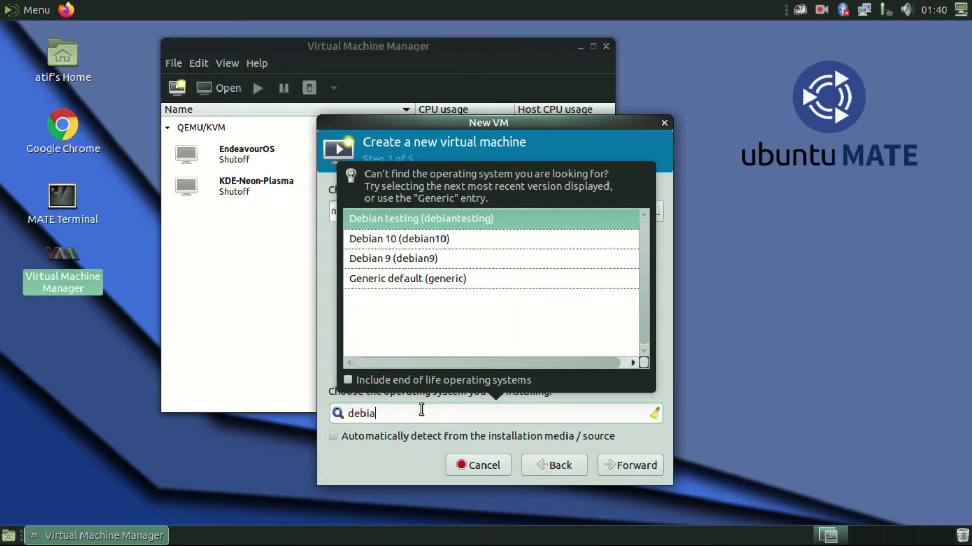
left_click(446, 244)
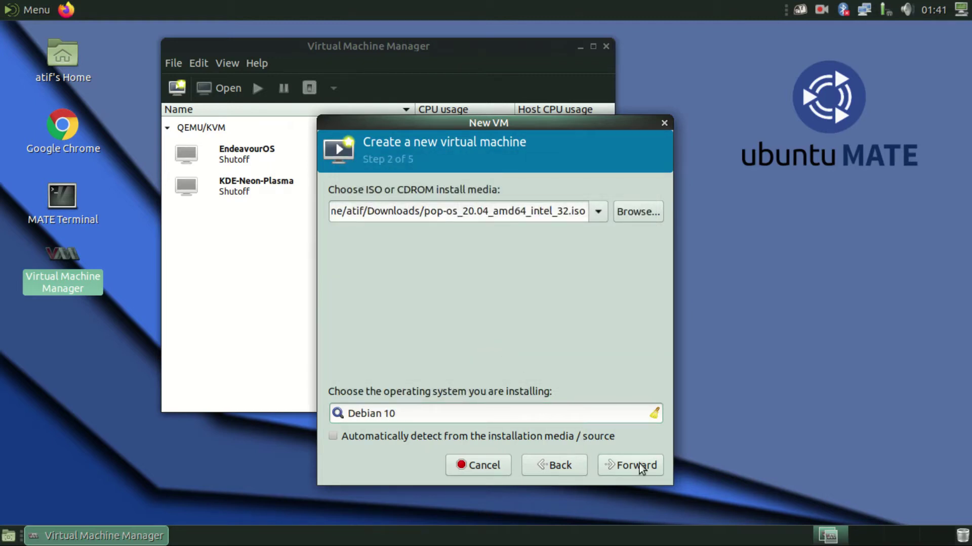
Change the operating system to Ubuntu 20.04 and continue to the memory and CPU settings
left_click_drag(412, 418, 211, 368)
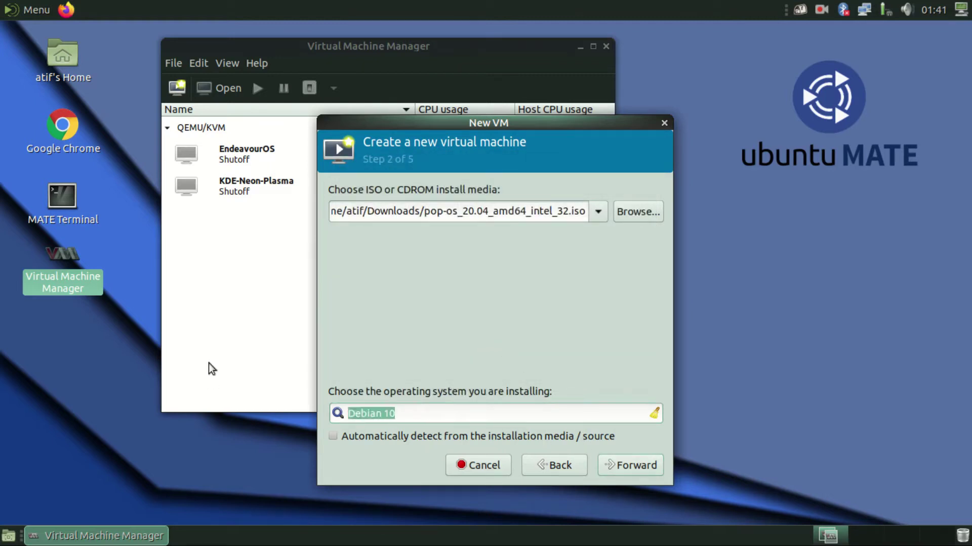
type("ubun")
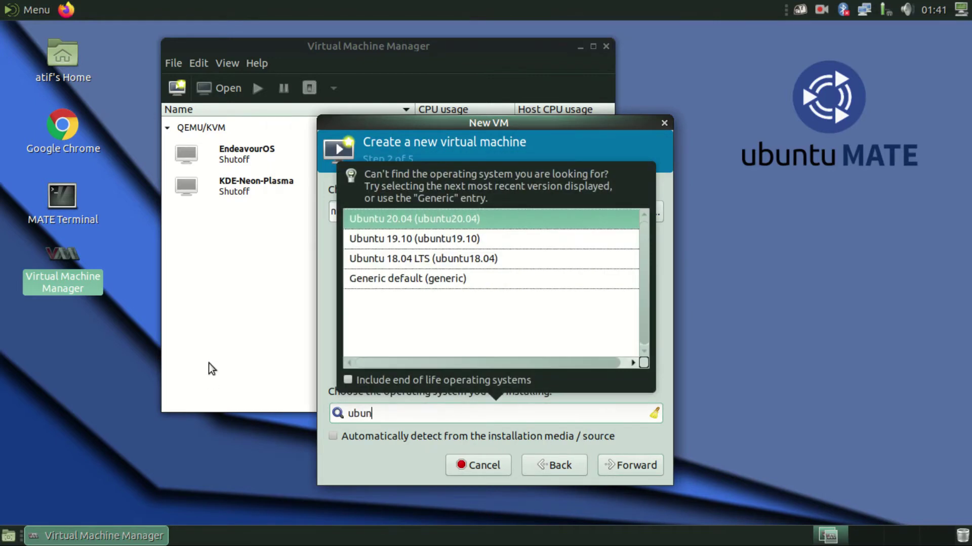
left_click(484, 221)
left_click(621, 467)
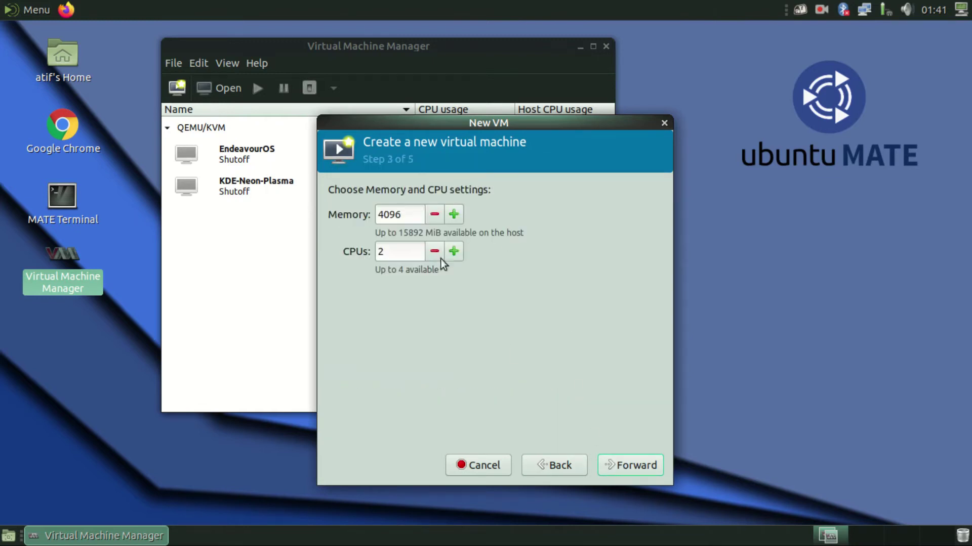
Set the virtual machine's CPU count to 4 and continue to the storage settings
left_click(453, 252)
left_click(454, 252)
left_click(628, 458)
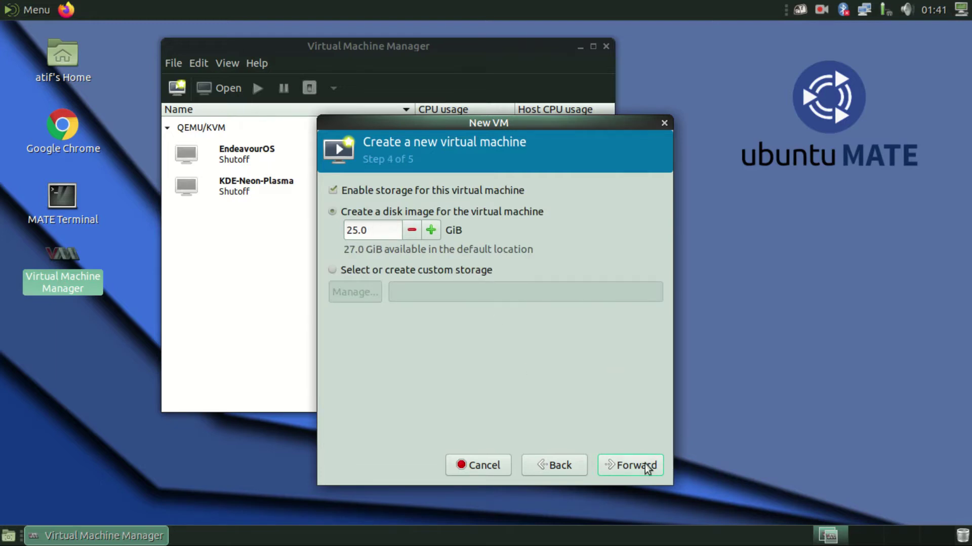
Set the virtual machine's disk image size to 20.5 GiB and continue to the final summary
left_click_drag(415, 236, 414, 235)
left_click(430, 231)
left_click(652, 465)
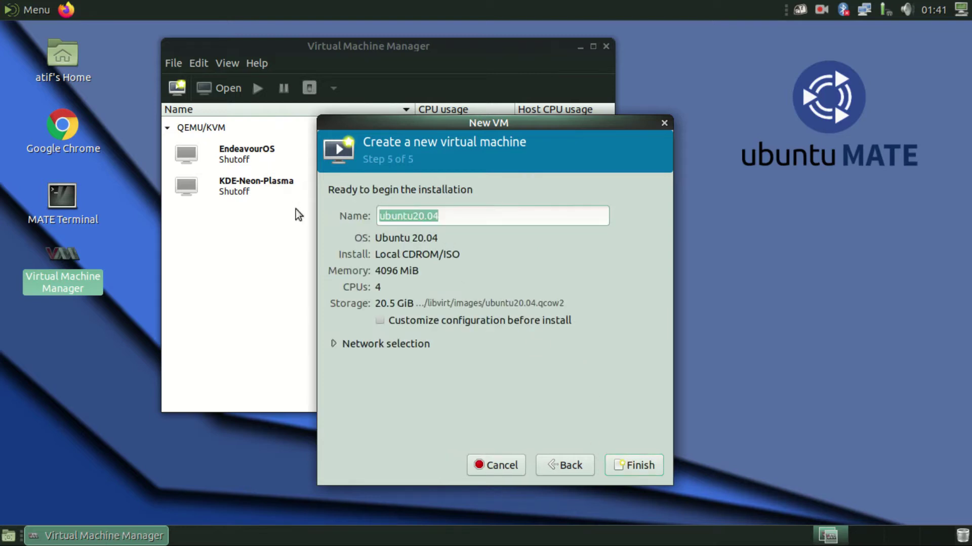
Name the virtual machine PopOS and finish creating it to start the installation
type("POP")
key("BackSpace")
key("BackSpace")
type("o")
key("BackSpace")
type("opOS")
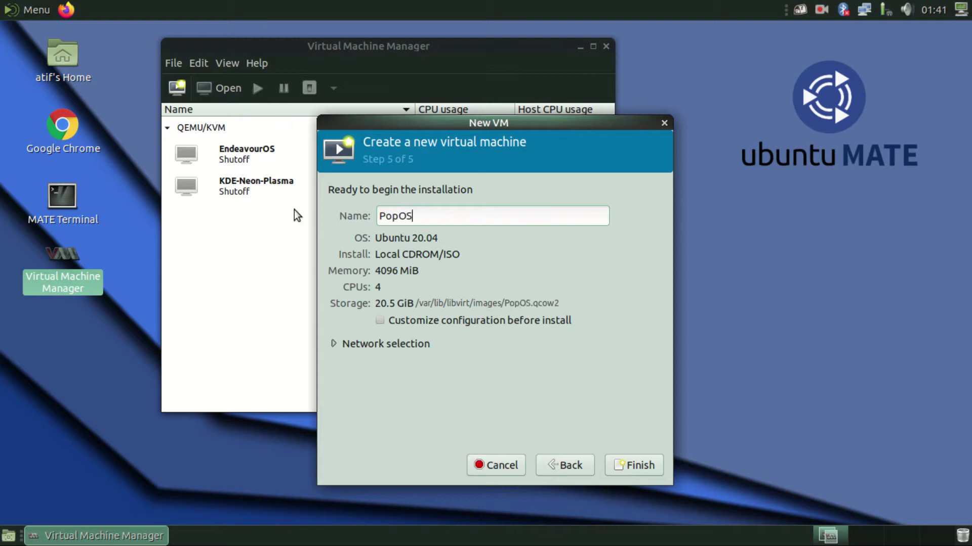
left_click(633, 465)
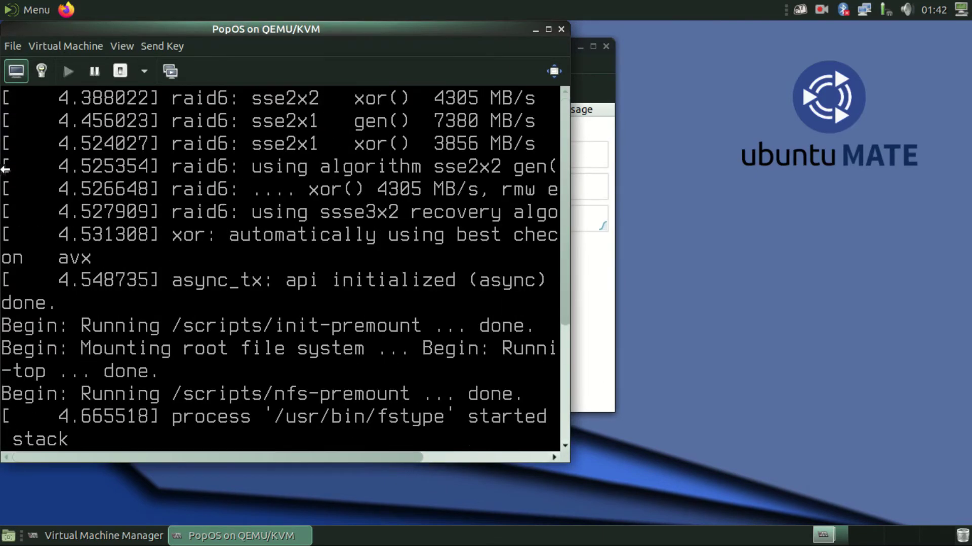
left_click_drag(283, 31, 349, 45)
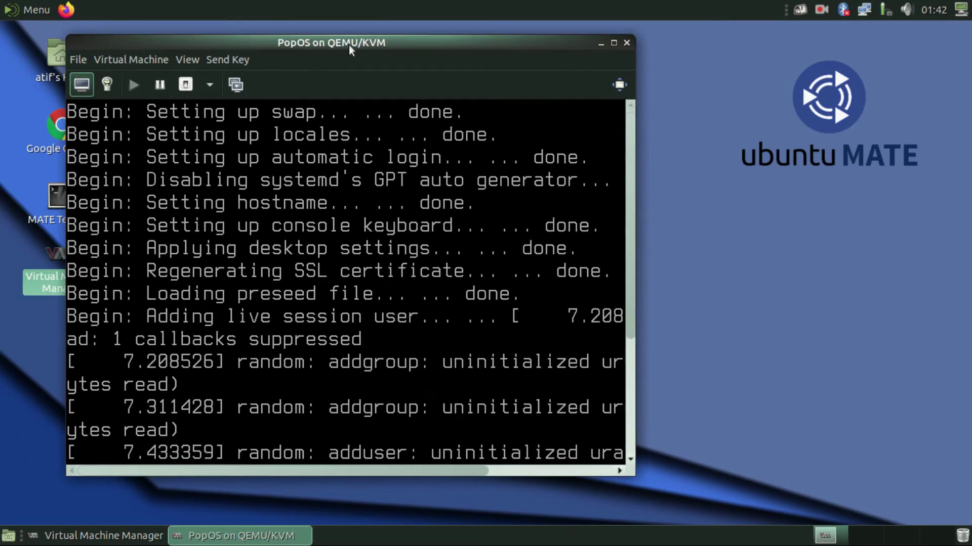
left_click(188, 59)
left_click(203, 139)
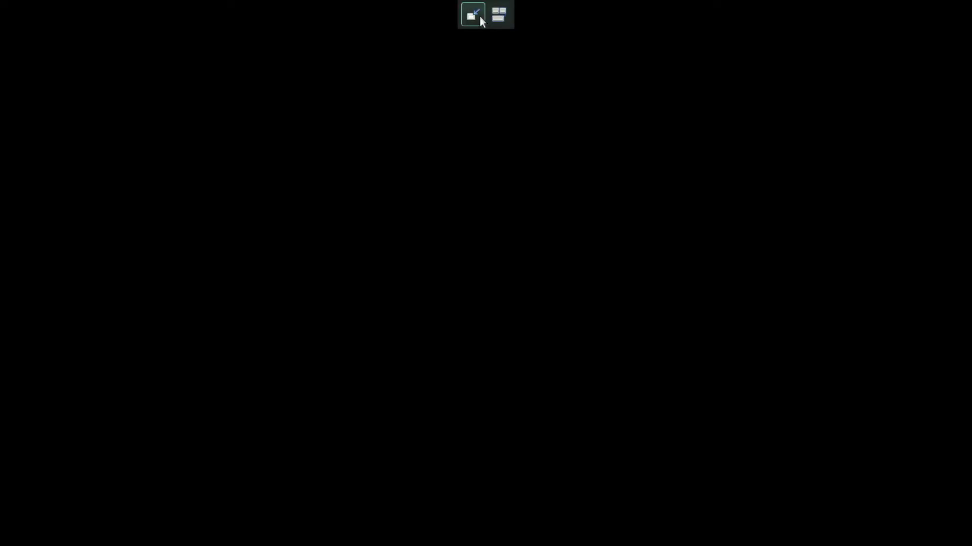
left_click(473, 15)
left_click_drag(329, 47, 387, 49)
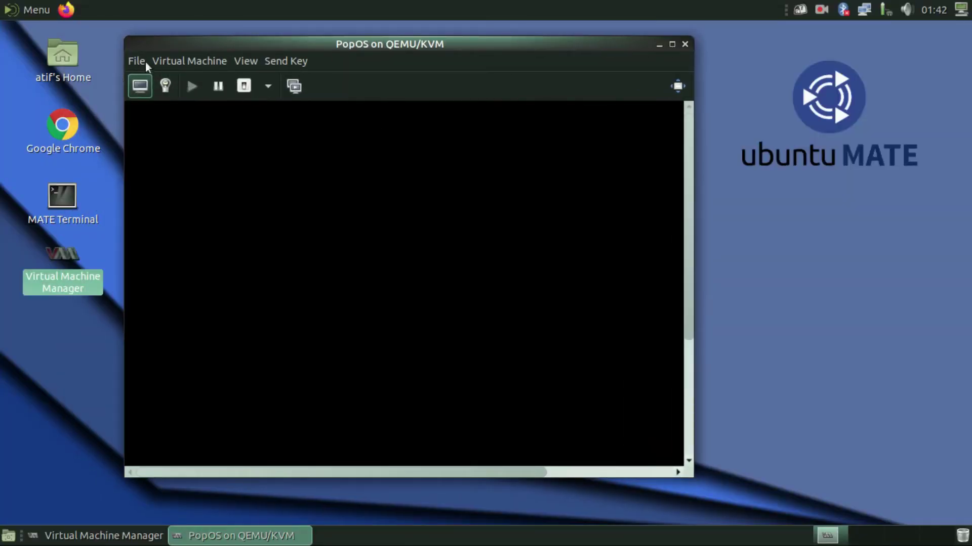
Resize the PopOS console window to the virtual machine's display and switch it to fullscreen
left_click(170, 60)
left_click(135, 62)
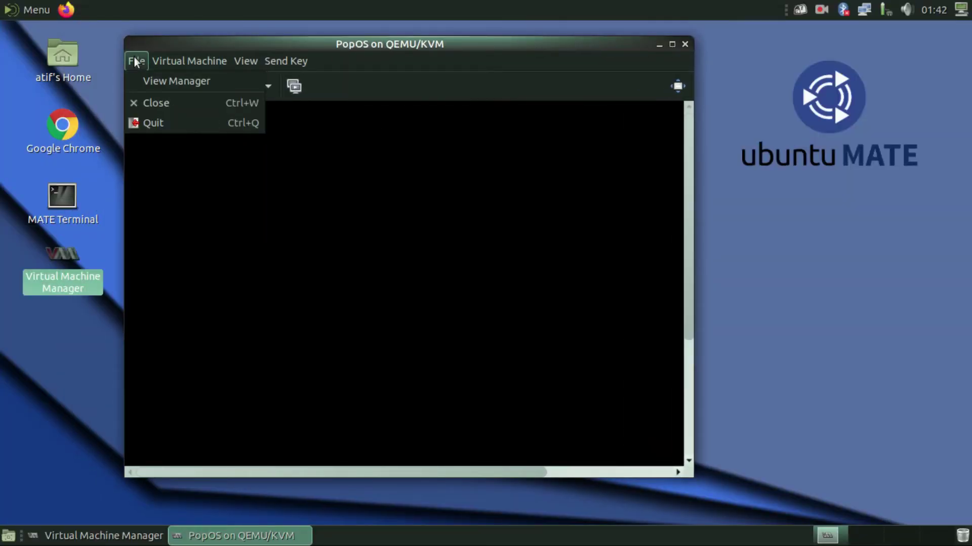
mouse_move(260, 64)
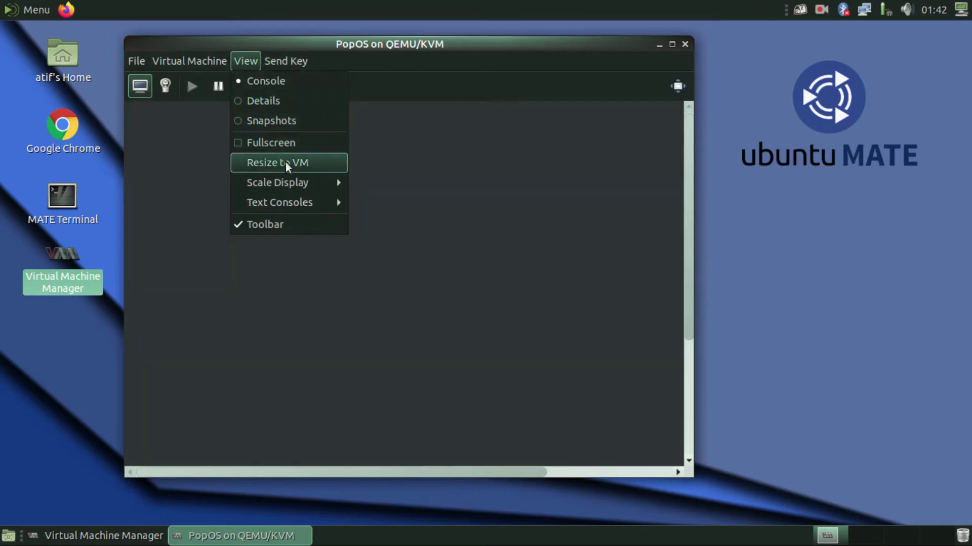
left_click(285, 161)
left_click(188, 47)
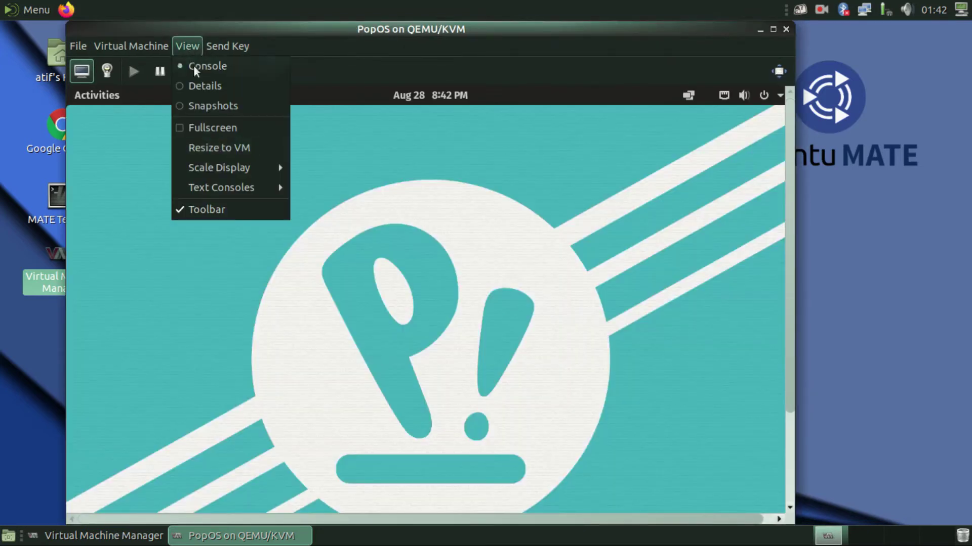
mouse_move(238, 165)
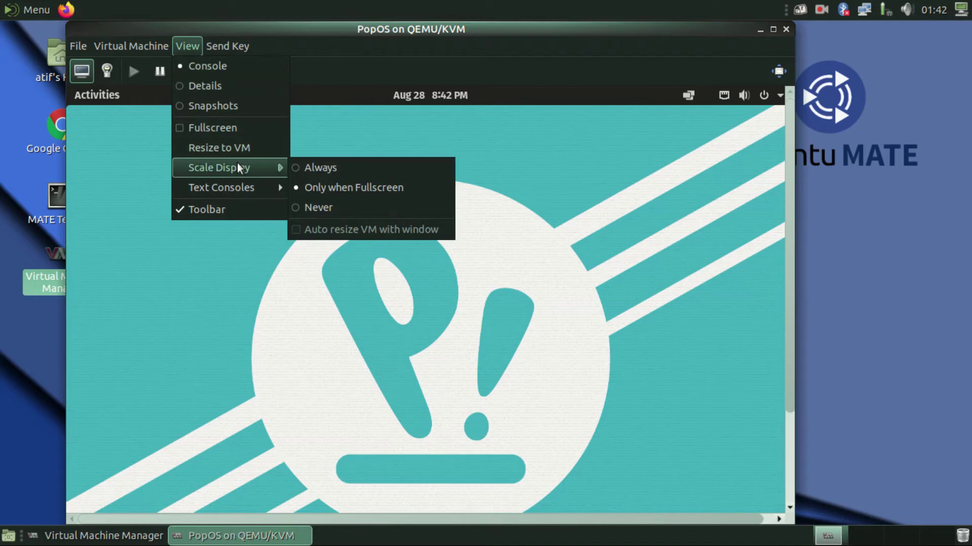
left_click(244, 129)
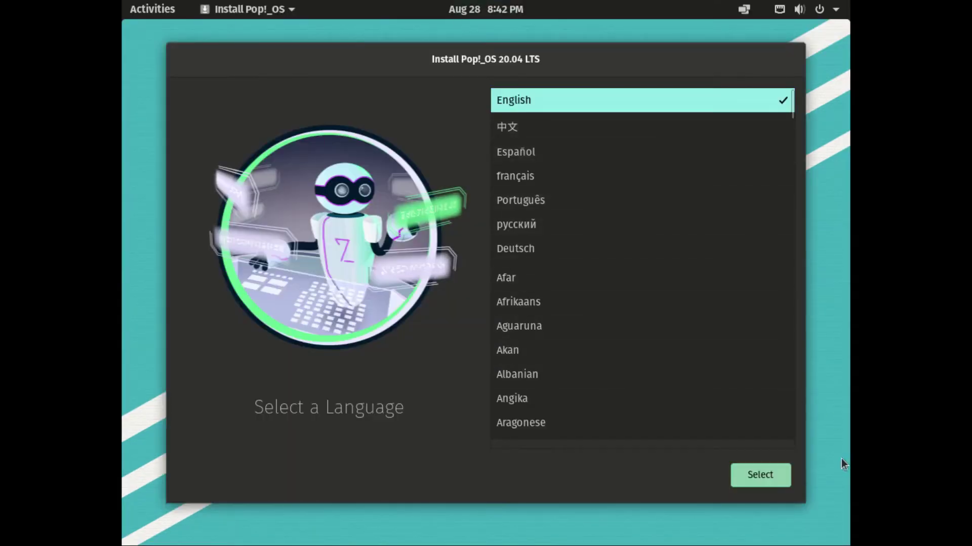
Select English (United States) as the installer language and the default English (US) keyboard layout
left_click(770, 481)
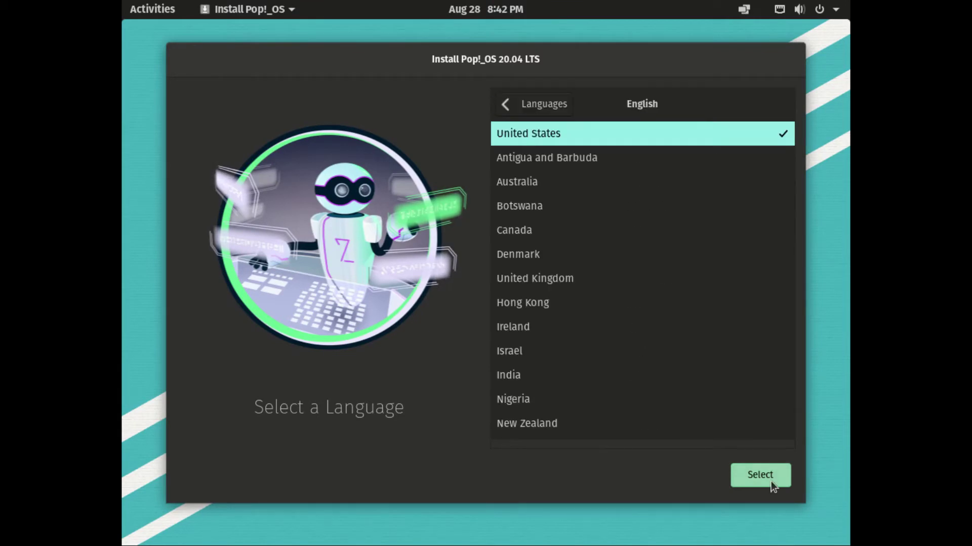
left_click(770, 481)
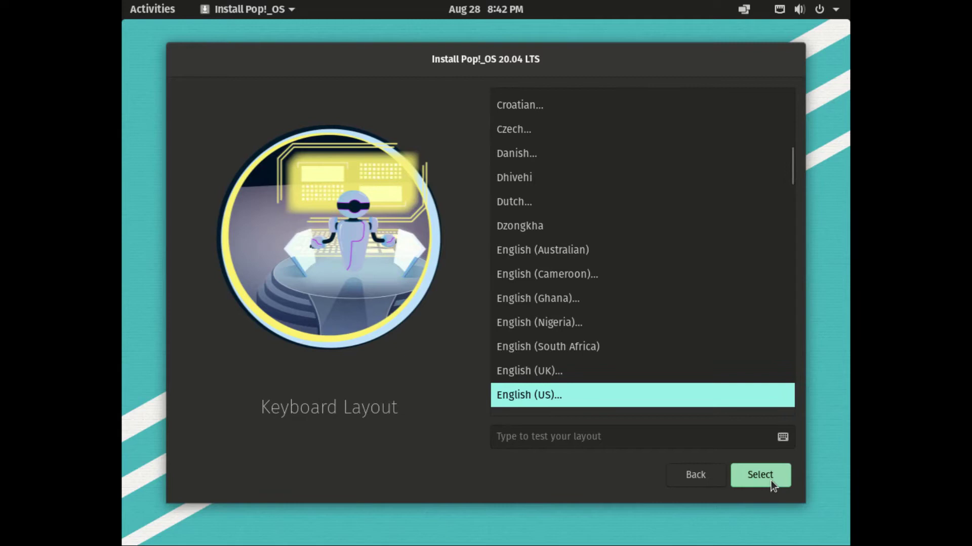
left_click(770, 481)
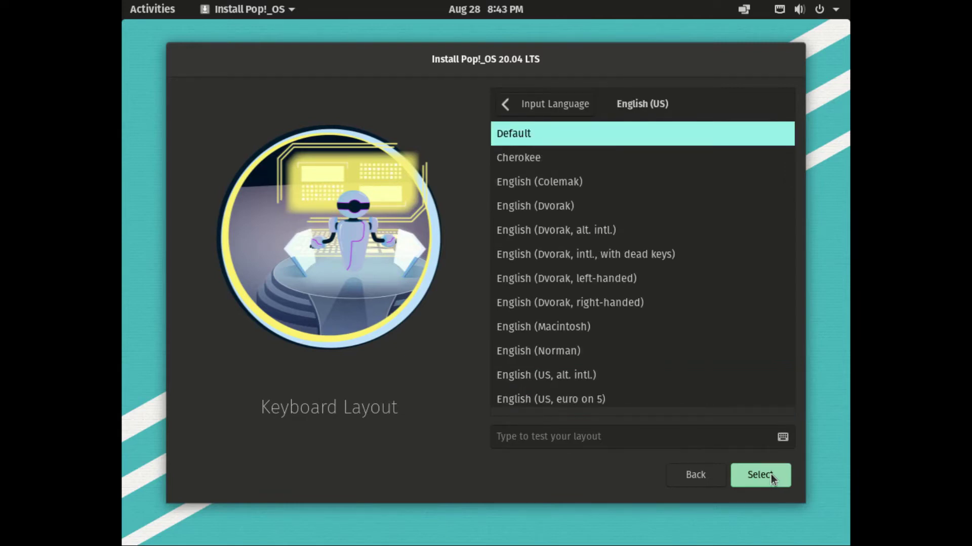
left_click(770, 477)
Choose Clean Install and select the Virtio Block Device as the drive to erase and install on
left_click(566, 217)
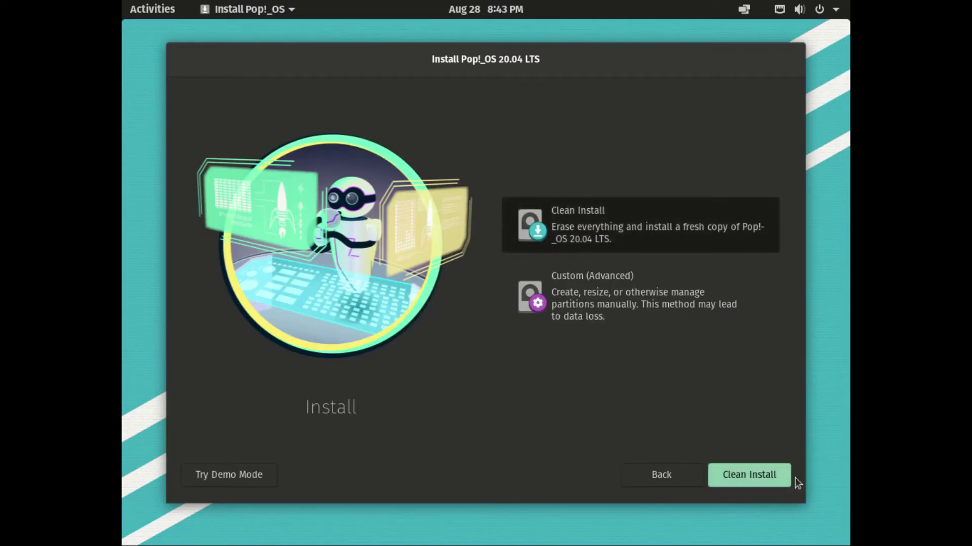
left_click(782, 477)
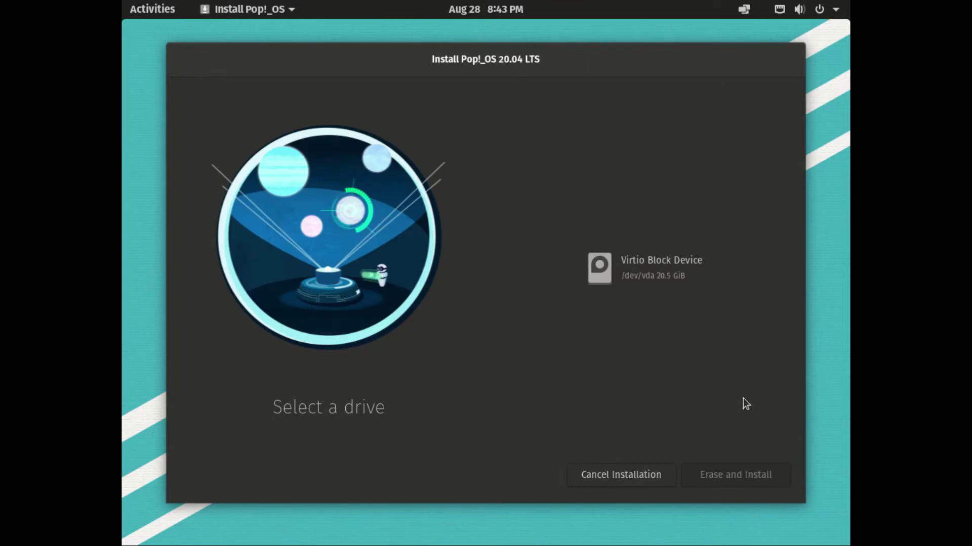
left_click(665, 276)
left_click(737, 474)
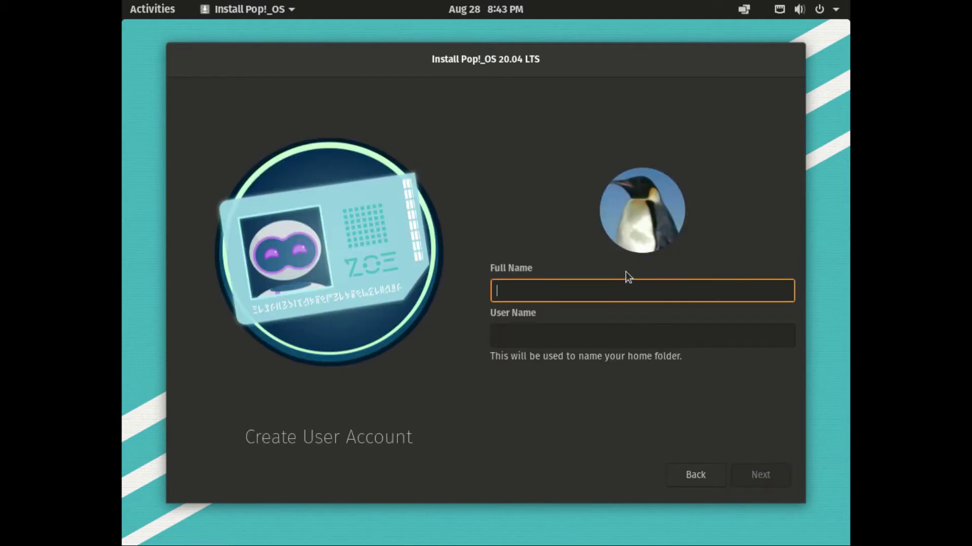
Enter the user's full name, set and confirm the account password, and proceed with the installation without drive encryption
type("atif")
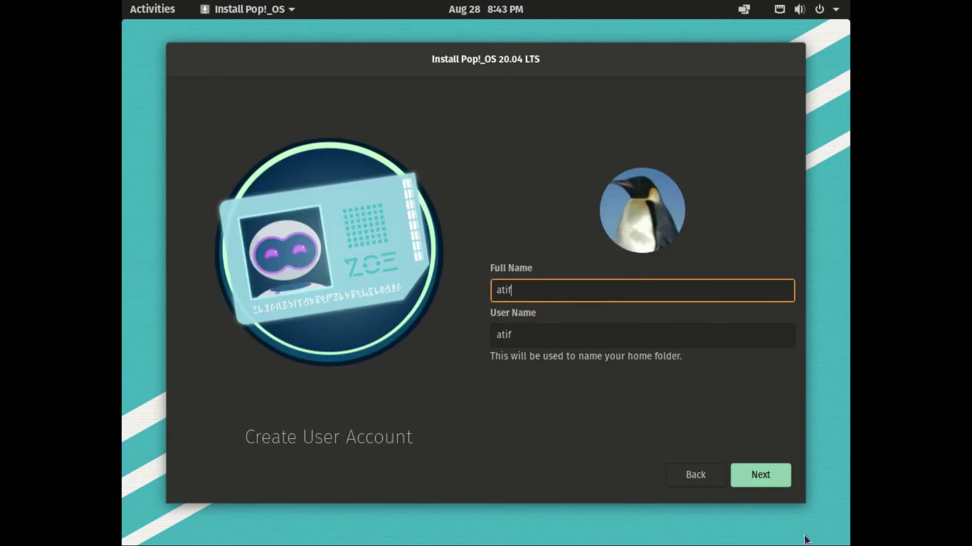
left_click(757, 468)
type("••••••••")
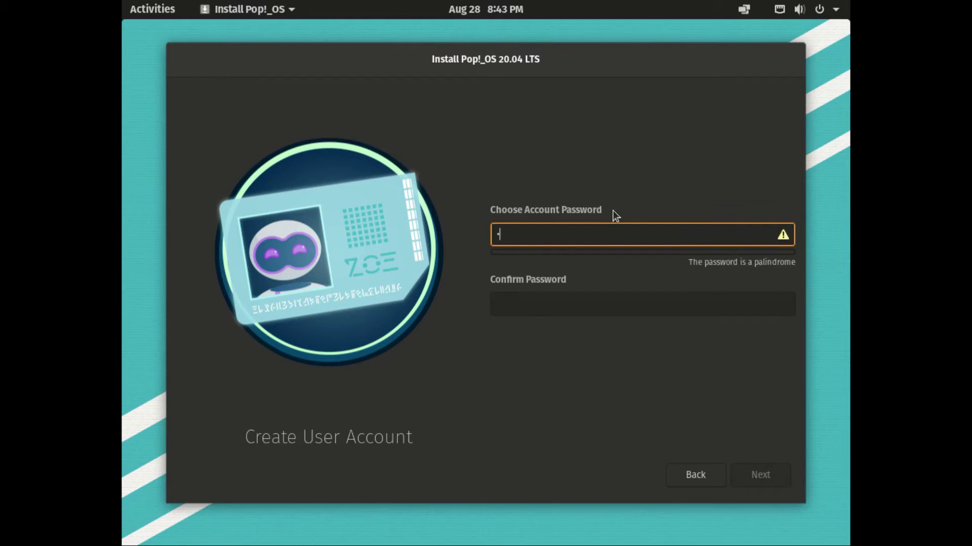
type("•••")
key("Tab")
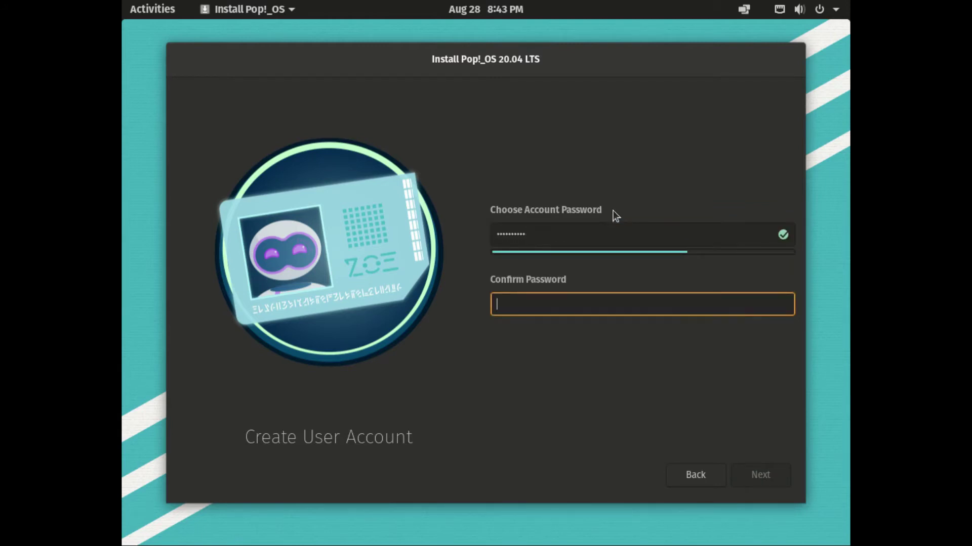
type("•••••••••••")
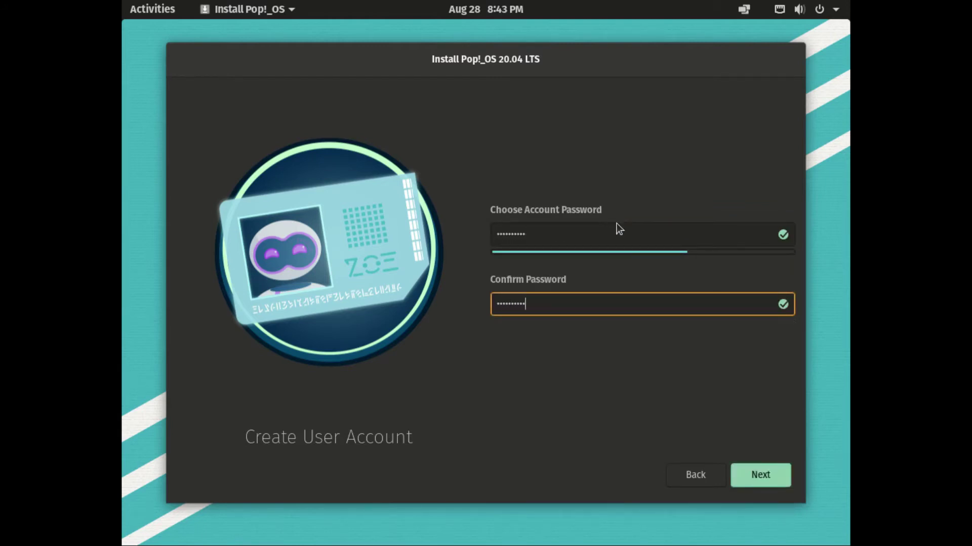
key("Return")
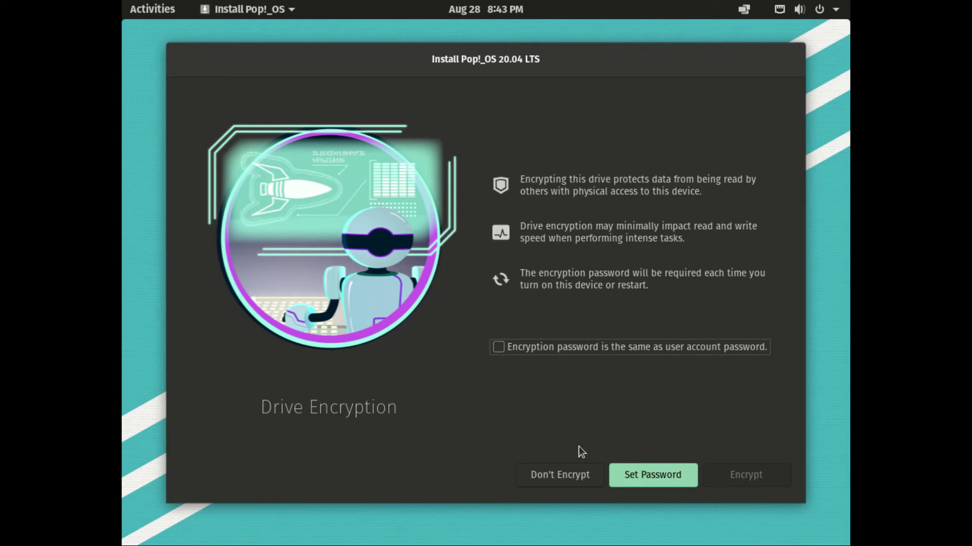
left_click(561, 475)
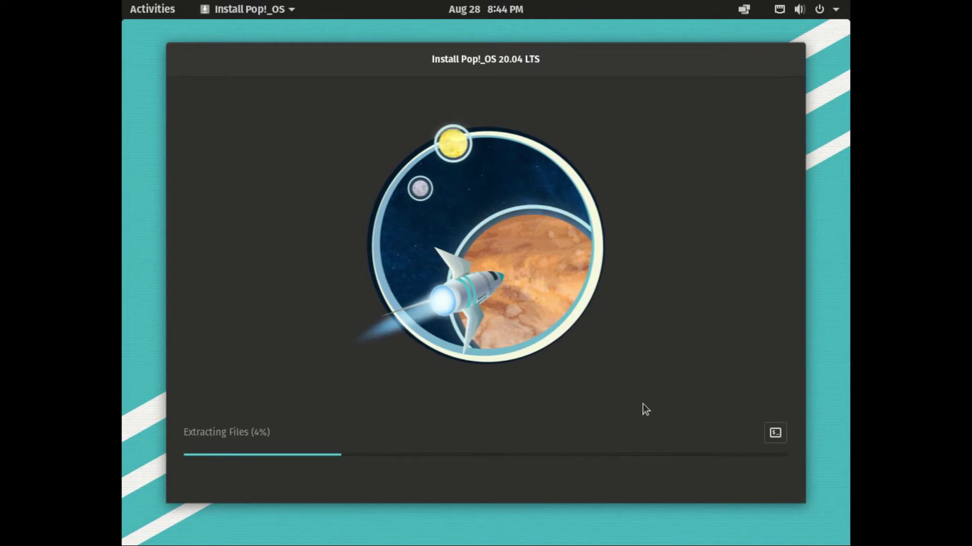
left_click(845, 350)
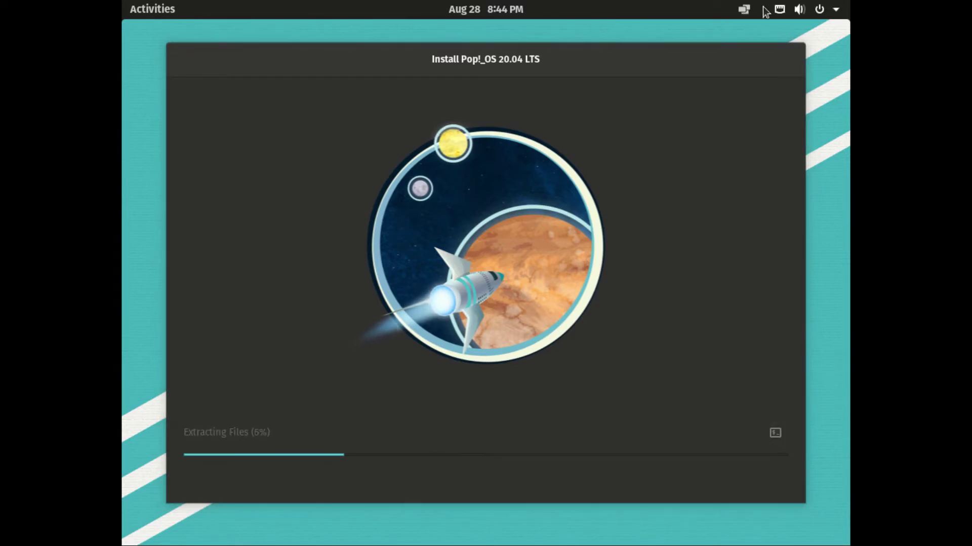
left_click(164, 13)
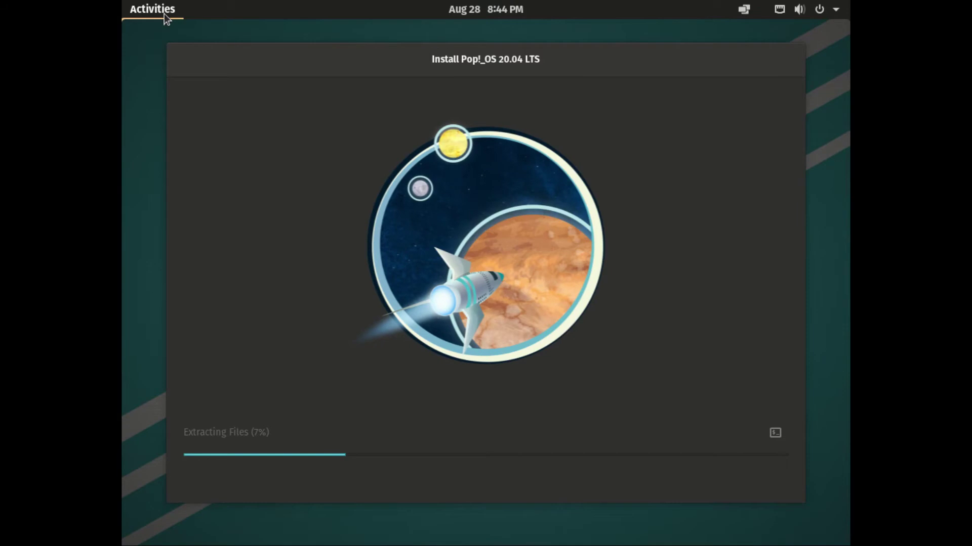
left_click(164, 14)
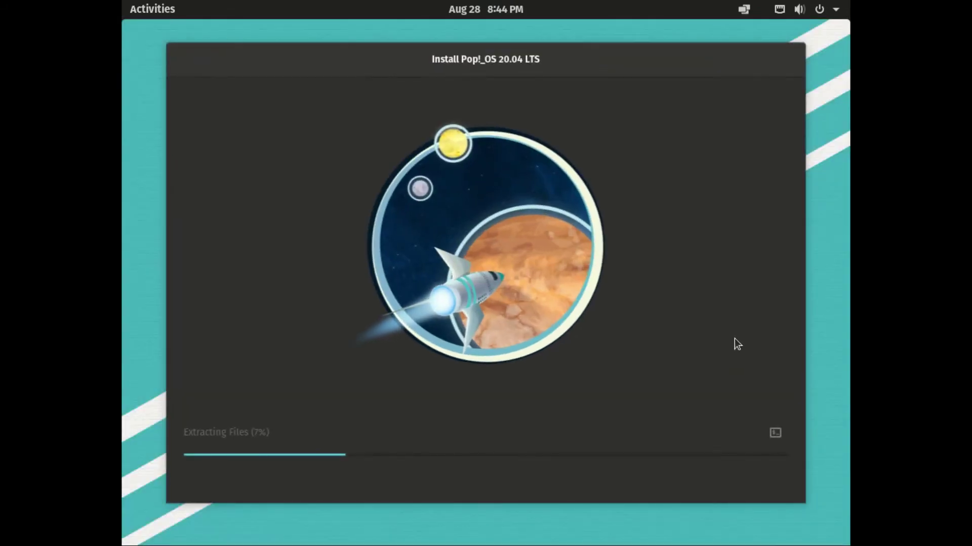
mouse_move(397, 4)
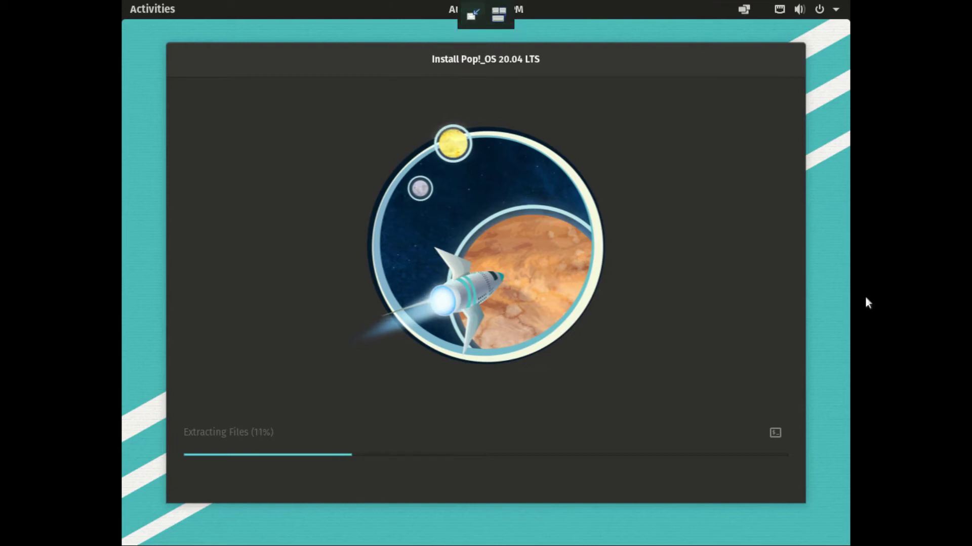
Set the live session's display resolution to 1366 × 768 (16:9), keep the changes and close the display settings
right_click(141, 151)
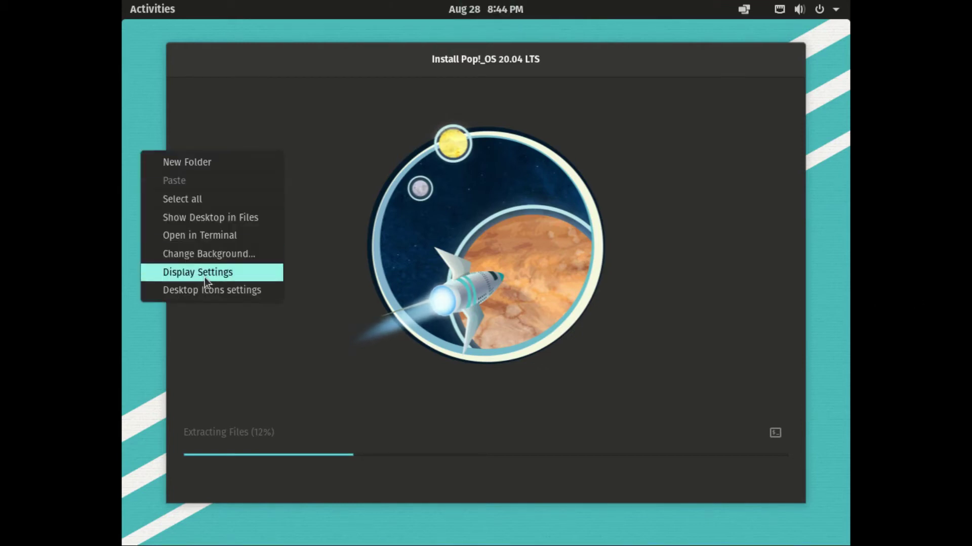
left_click(450, 260)
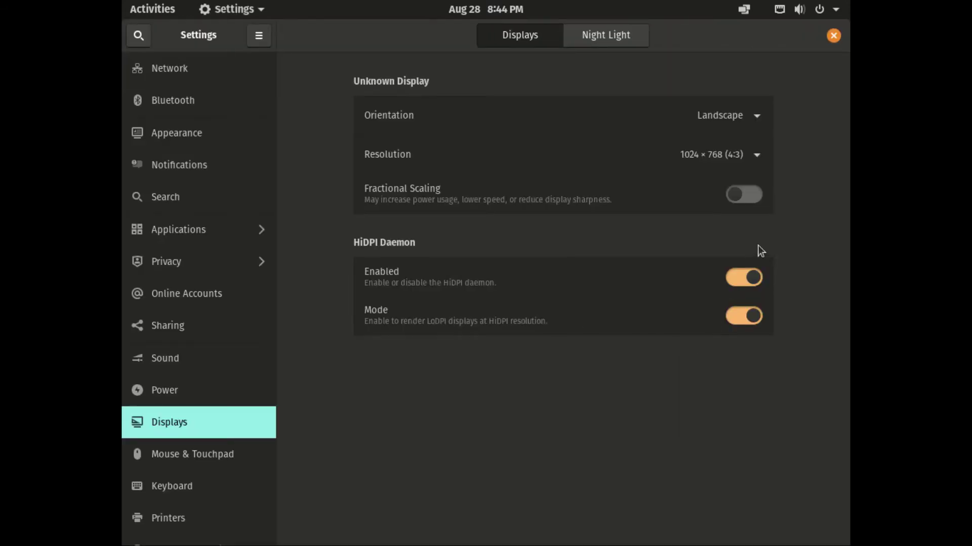
left_click(755, 154)
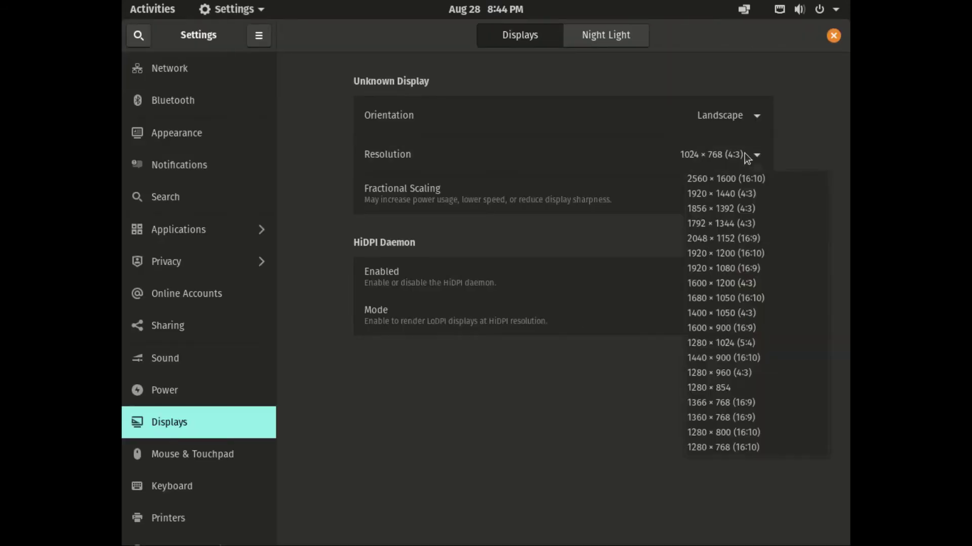
left_click(750, 403)
left_click(825, 36)
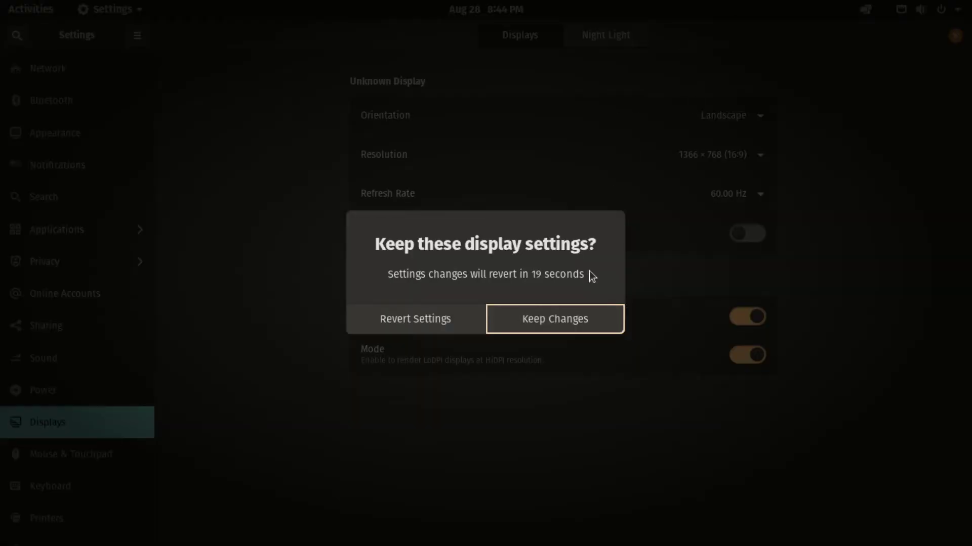
left_click(586, 324)
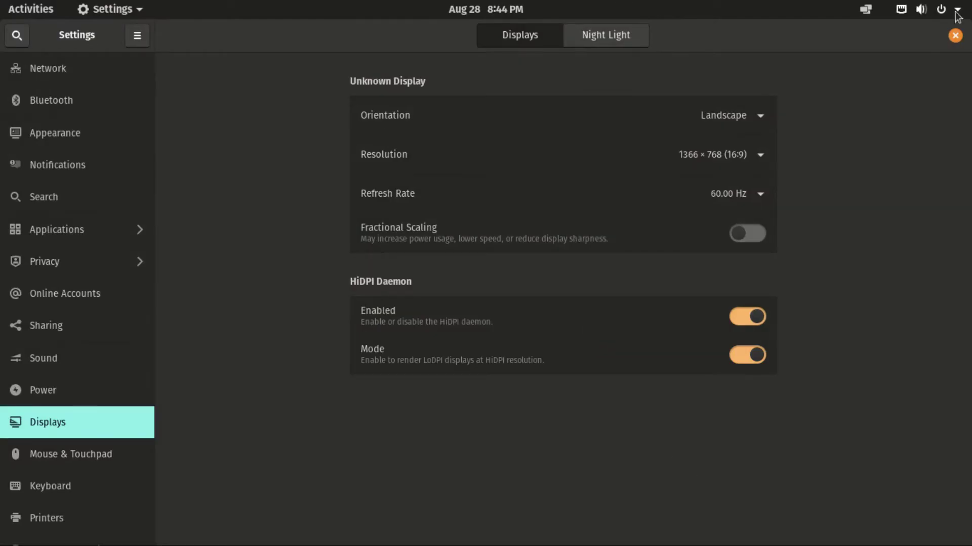
left_click(955, 35)
Reposition the installer window near the middle of the desktop and open the Activities overview
left_click_drag(478, 65, 597, 61)
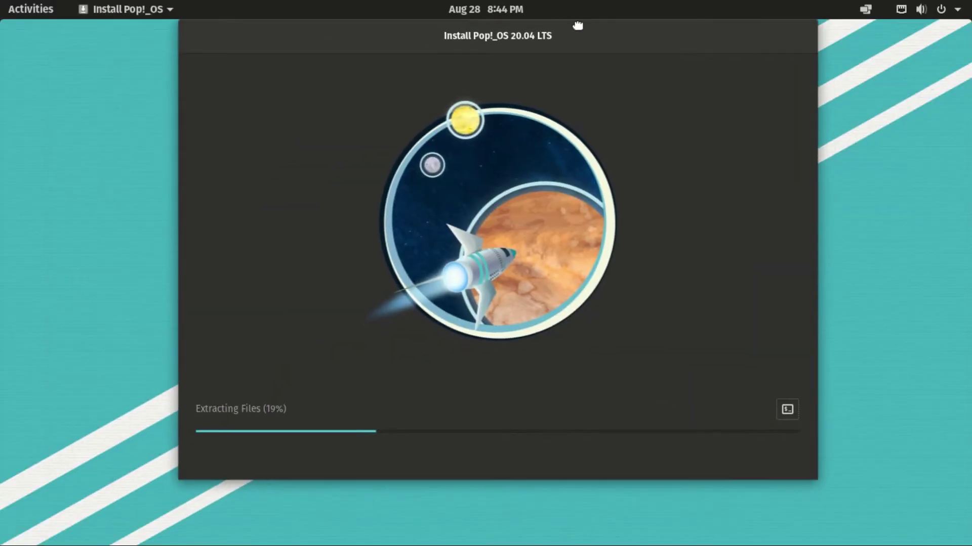
left_click_drag(540, 51, 525, 40)
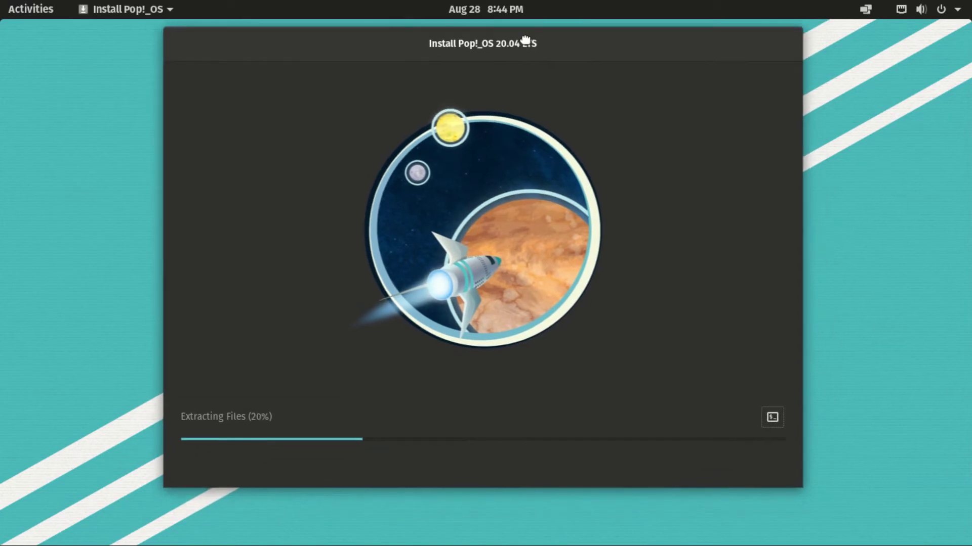
left_click(151, 10)
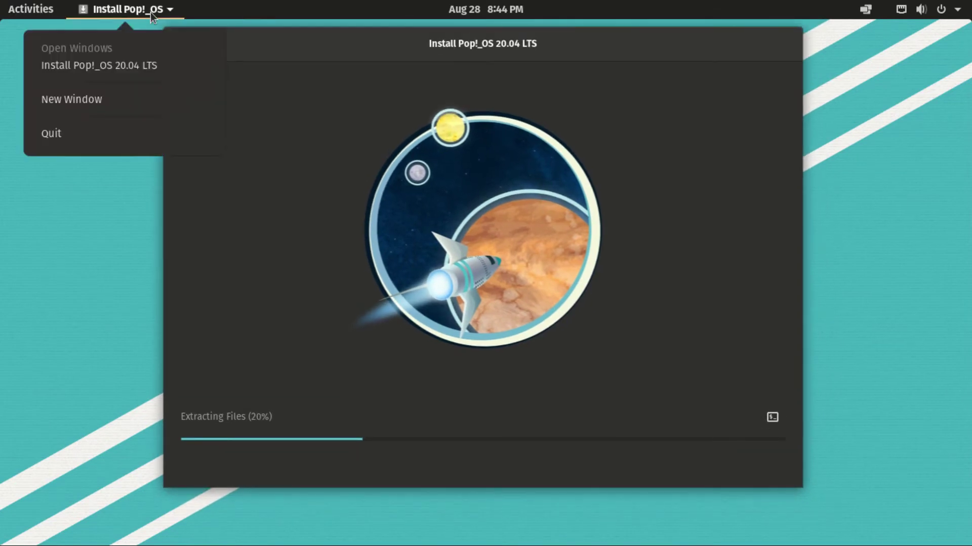
left_click(45, 13)
left_click(23, 11)
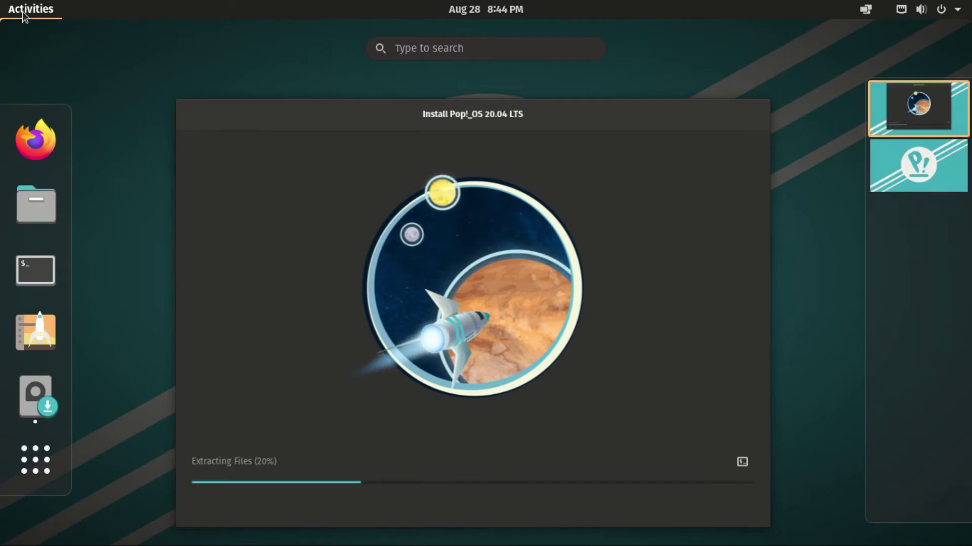
View the full application list on each workspace and switch to the empty second workspace
left_click(36, 458)
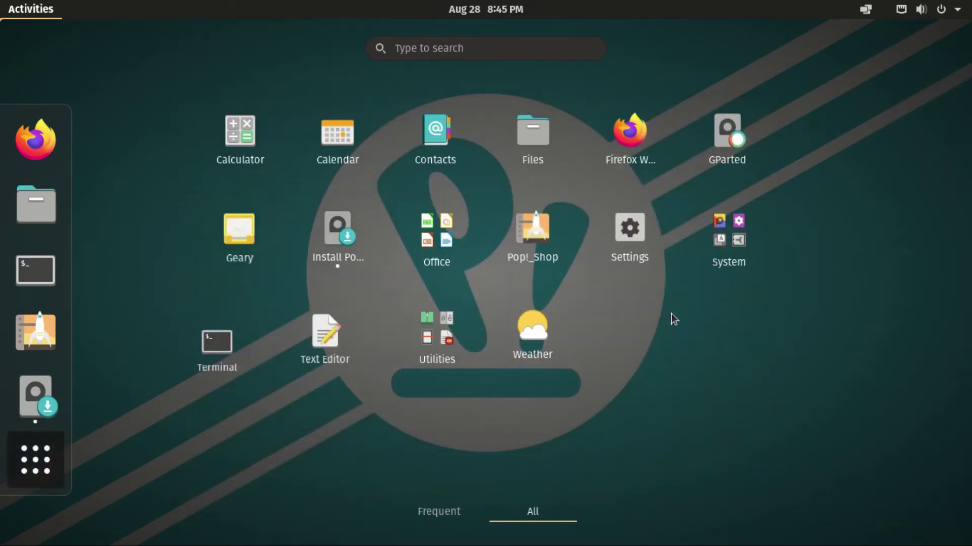
left_click(48, 466)
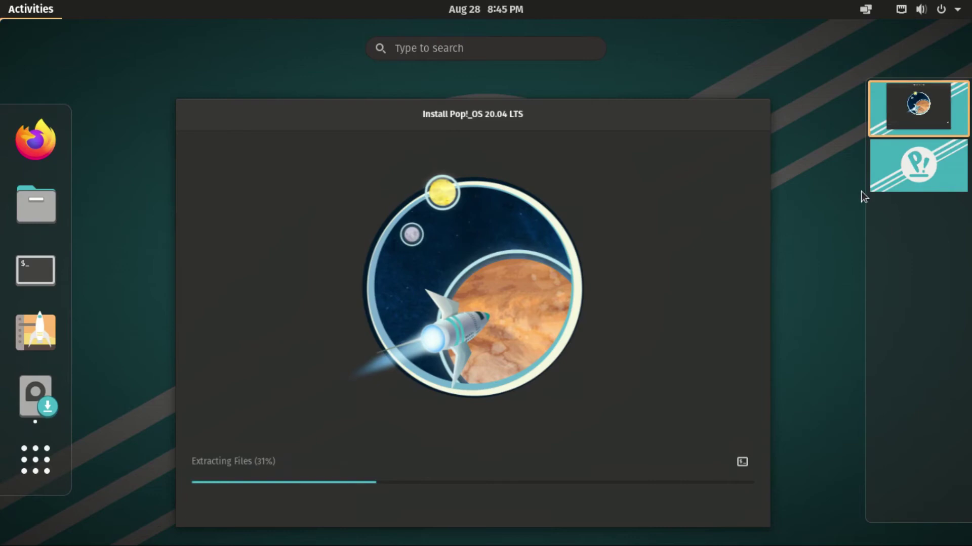
left_click(914, 183)
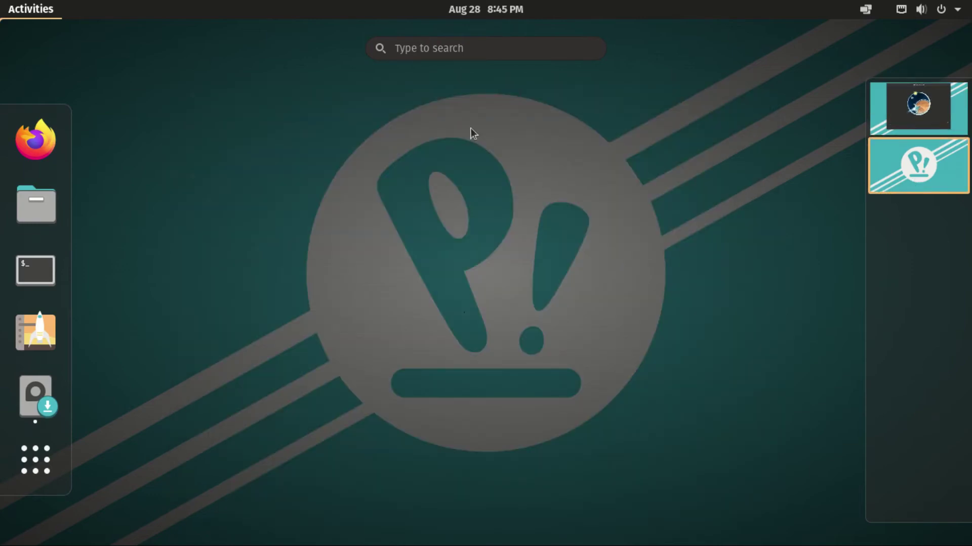
left_click(35, 459)
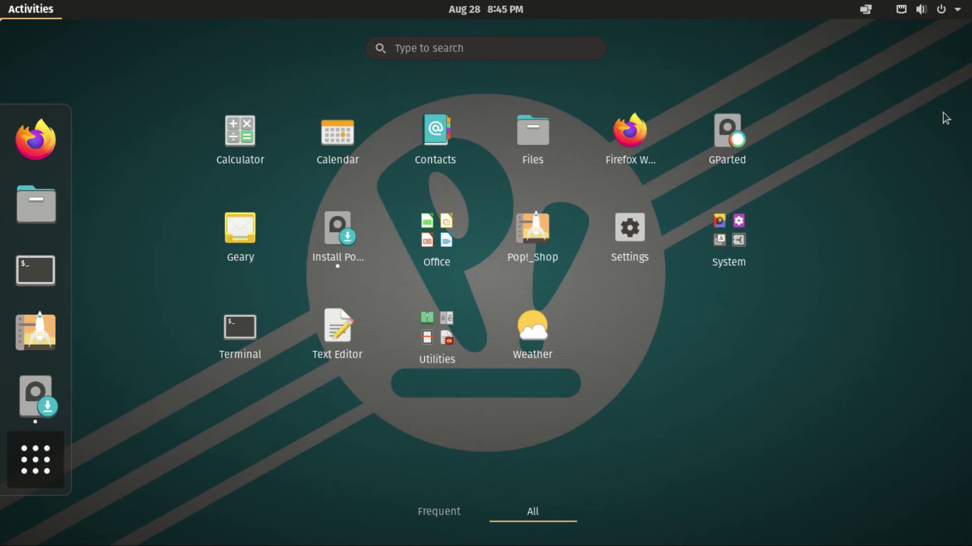
left_click(42, 470)
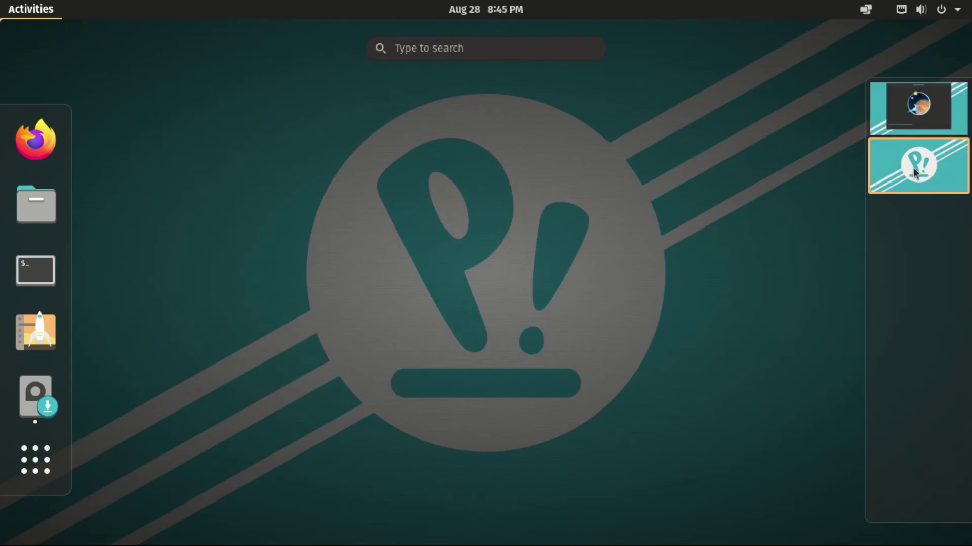
left_click(914, 169)
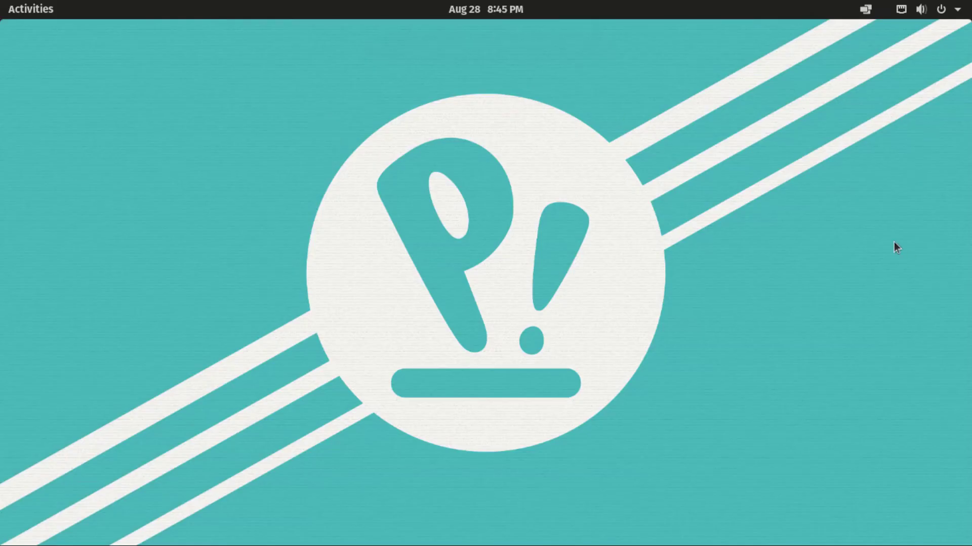
Bring up the PopOS machine's console in full screen and restart the machine from the finished installer
key("alt+Tab")
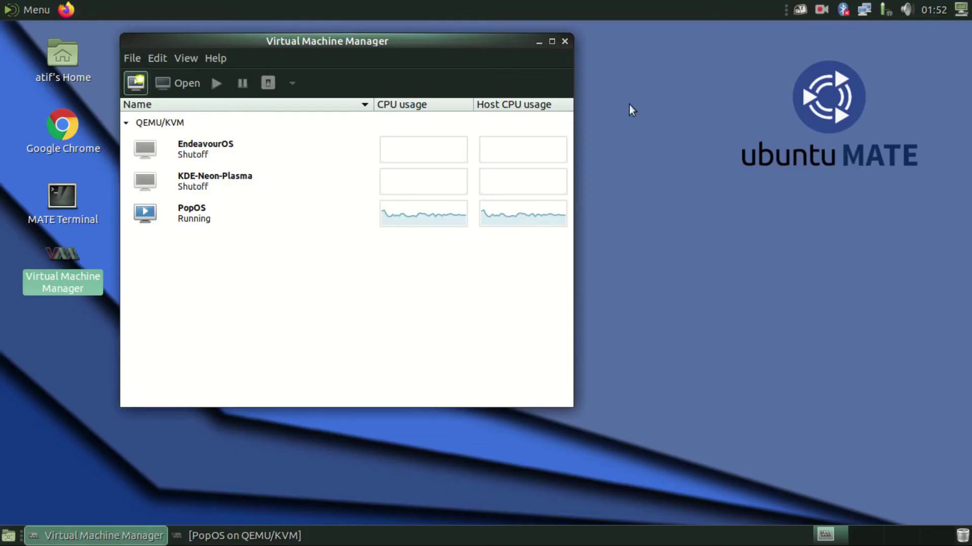
left_click(244, 536)
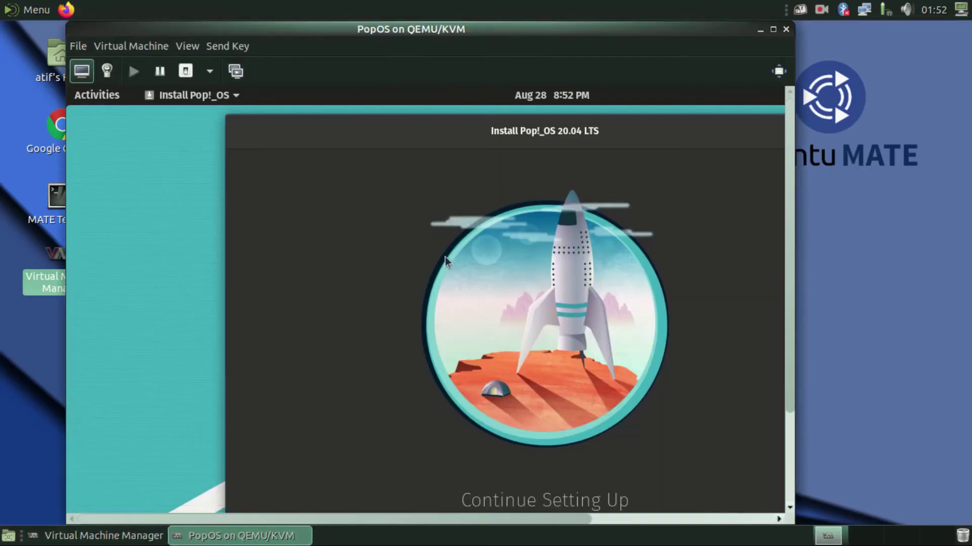
left_click(187, 46)
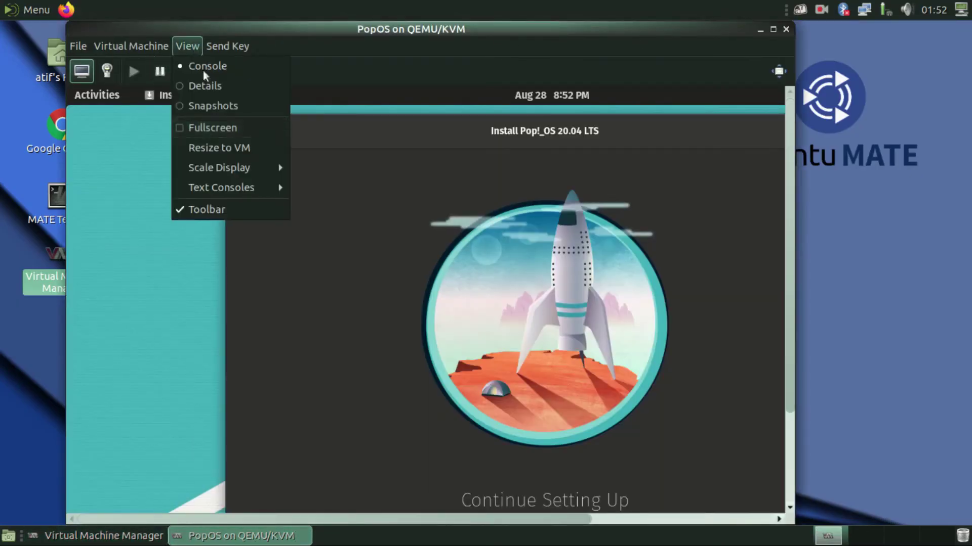
left_click(238, 125)
left_click(673, 471)
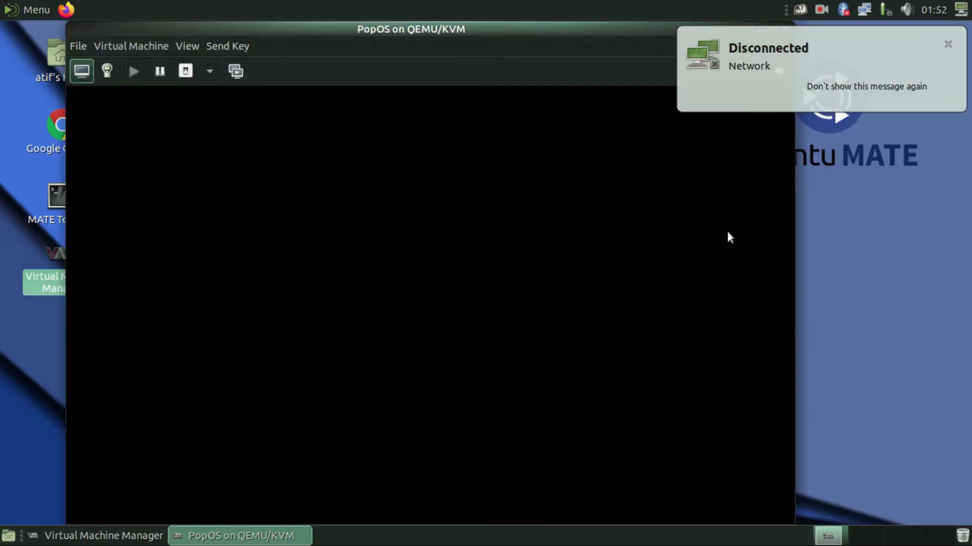
Shift the PopOS console window towards the host desktop's edge and switch it back to full screen
left_click_drag(320, 29, 278, 29)
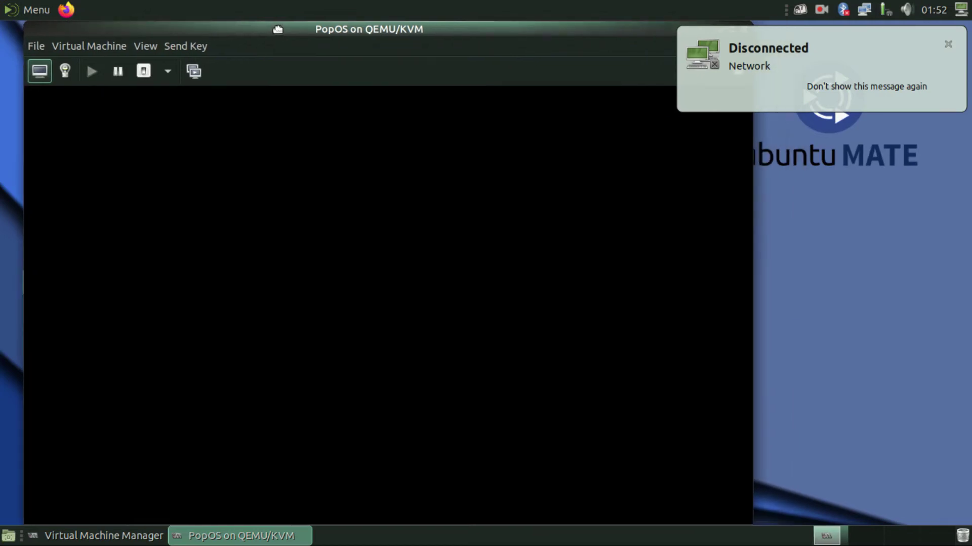
left_click(148, 51)
left_click(150, 126)
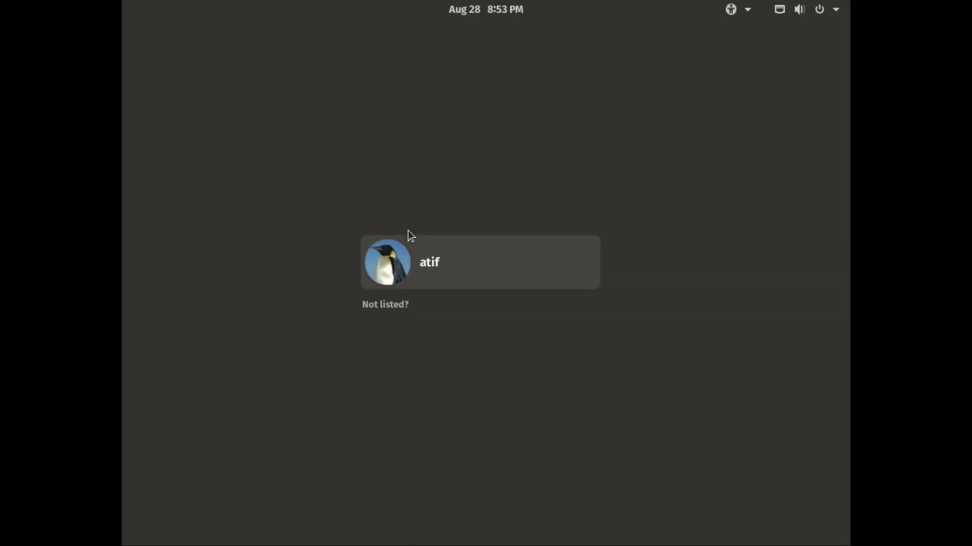
Log in to the installed system by entering the account password and open the display settings from the desktop
left_click(426, 241)
type("****")
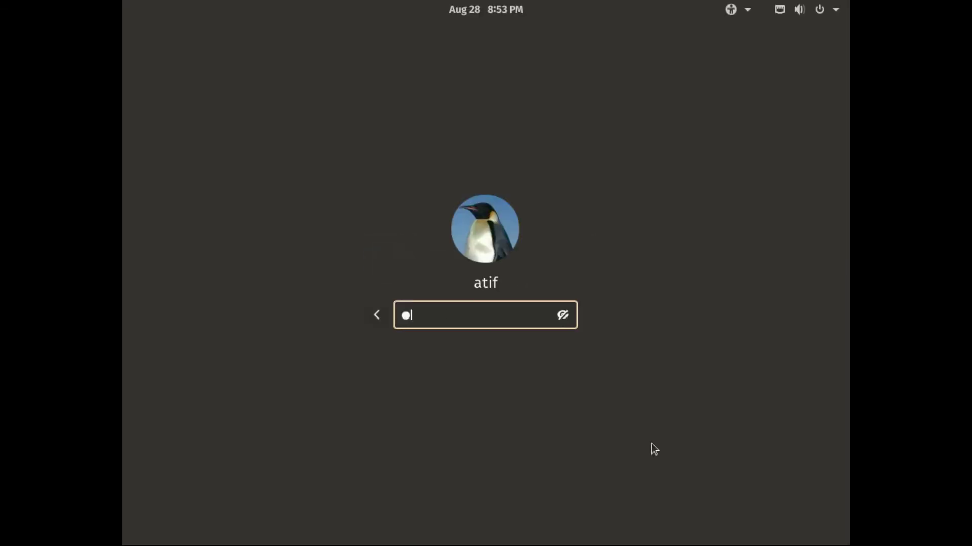
type("******")
key("Return")
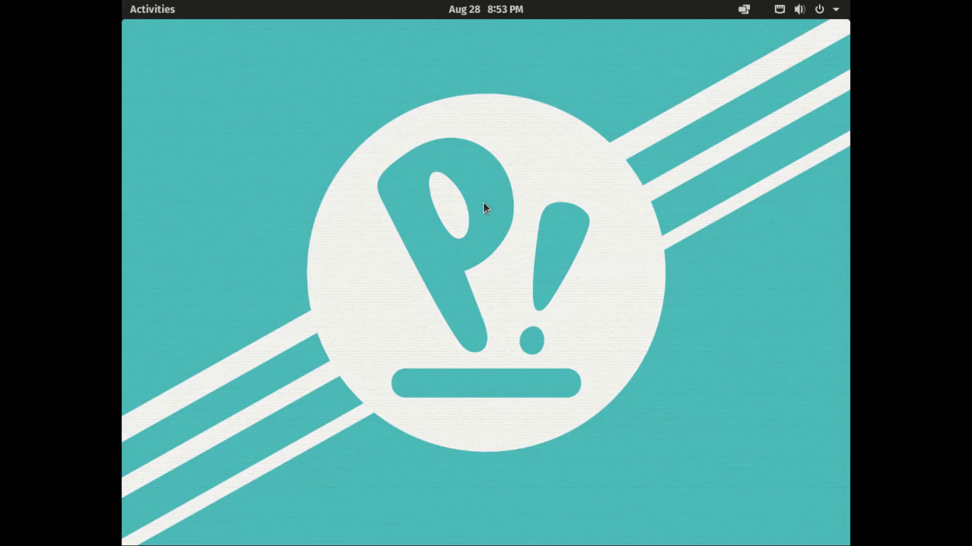
right_click(524, 171)
left_click(568, 229)
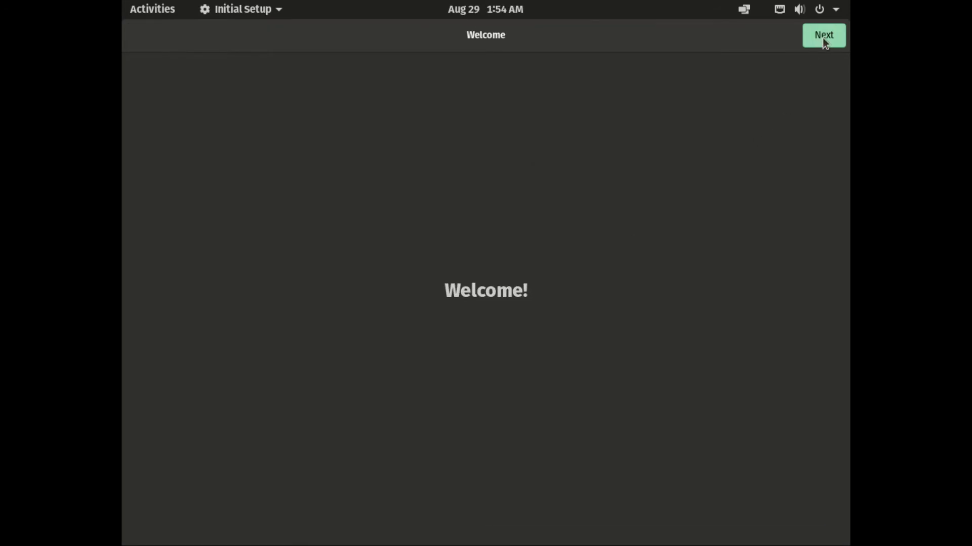
Complete the initial setup with the English (US) keyboard layout and the Karachi, Pakistan time zone, skipping online accounts
left_click(822, 39)
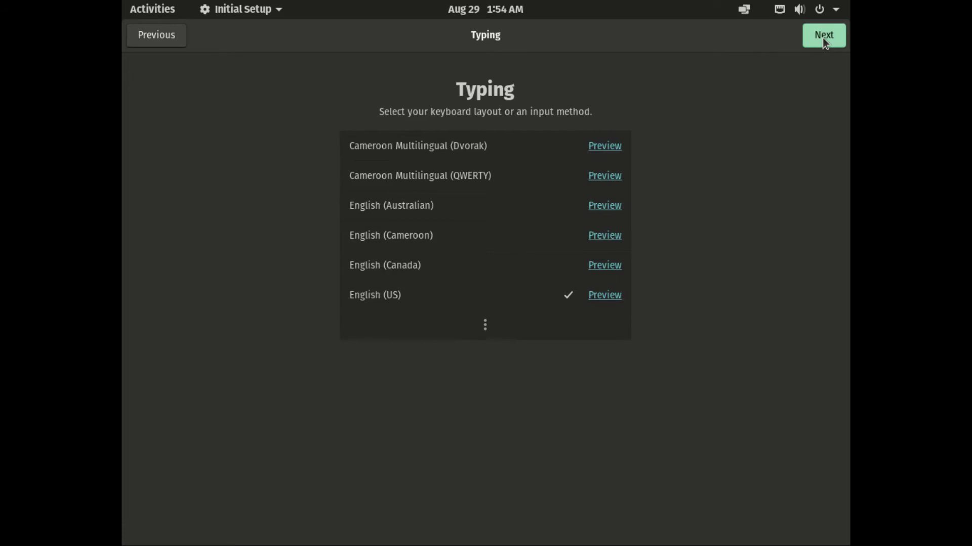
left_click(824, 43)
left_click(836, 38)
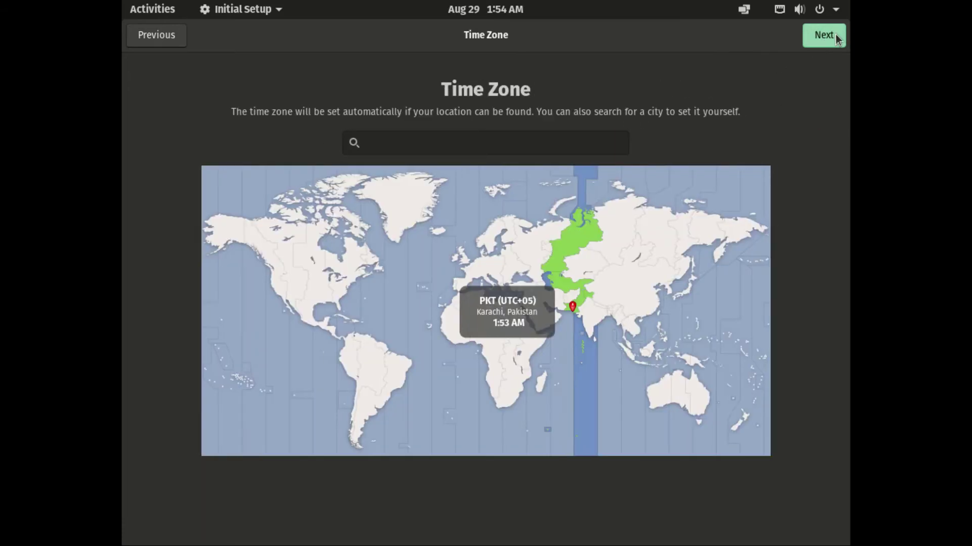
left_click(835, 36)
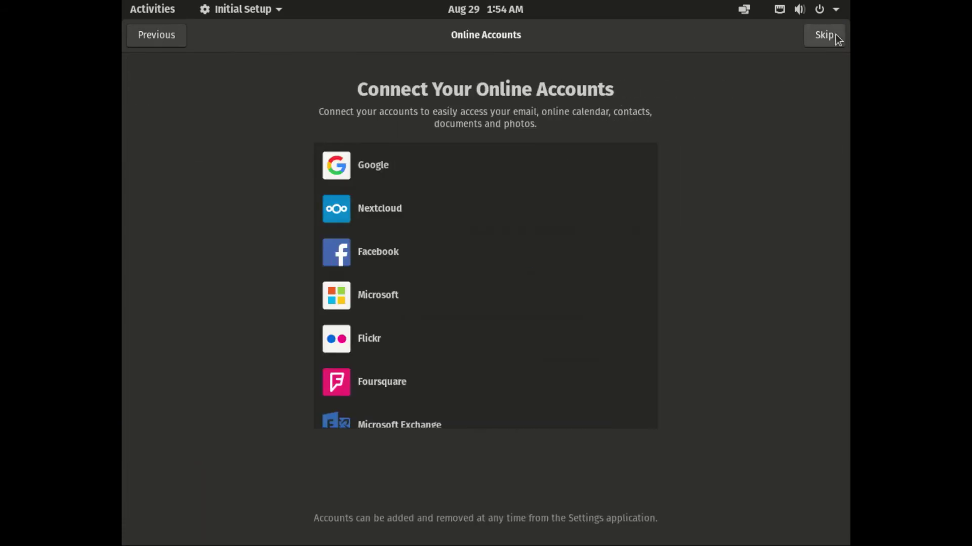
left_click(824, 35)
left_click(473, 383)
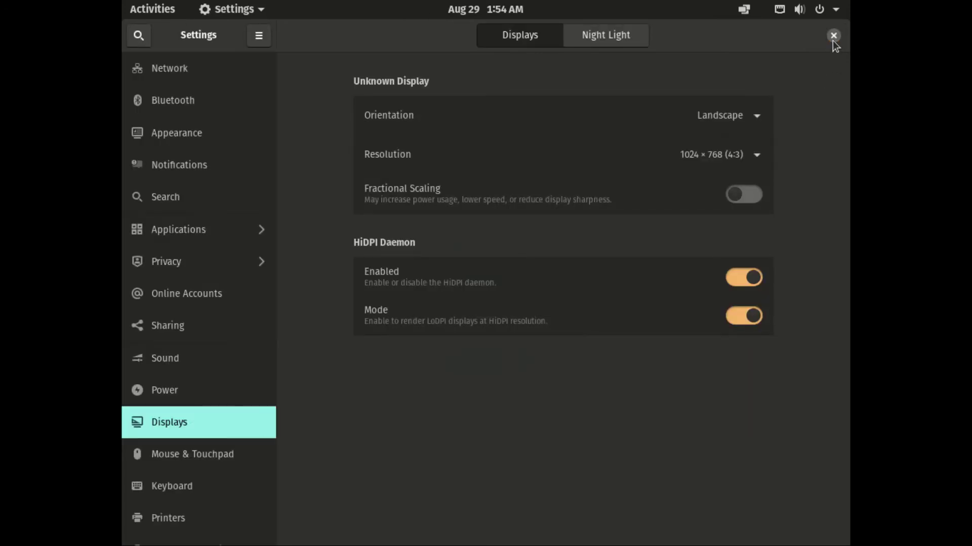
Set the installed system's display resolution to 1360 × 768 (16:9) and keep the changes
left_click(749, 155)
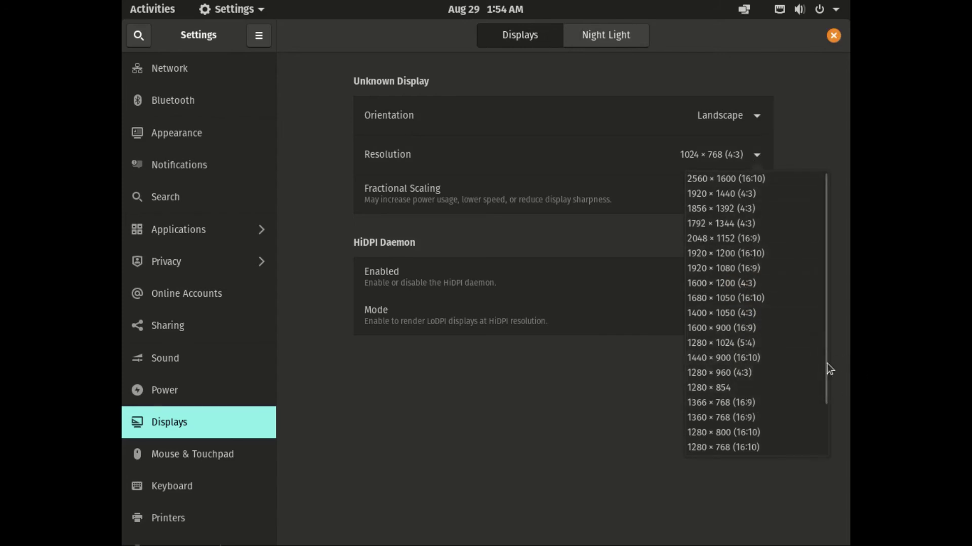
scroll(827, 364, "down", 3)
left_click(735, 361)
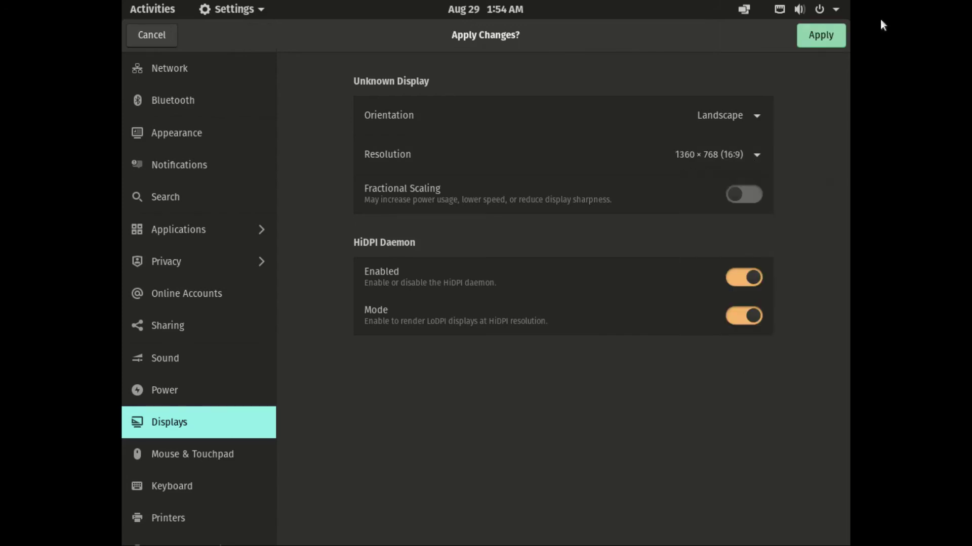
left_click(823, 35)
left_click(546, 326)
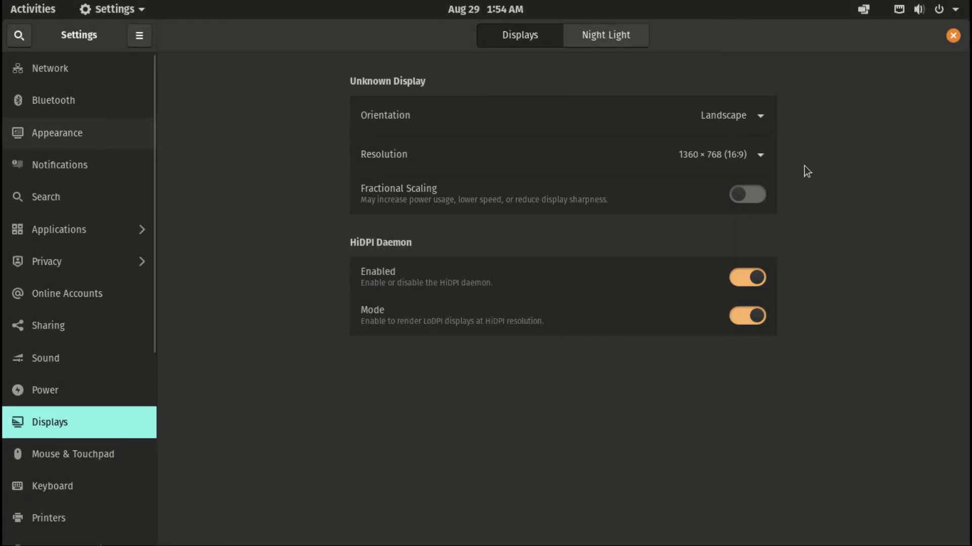
Browse the background pictures in the Appearance settings and set the blue bubble nebula as the wallpaper
left_click(55, 132)
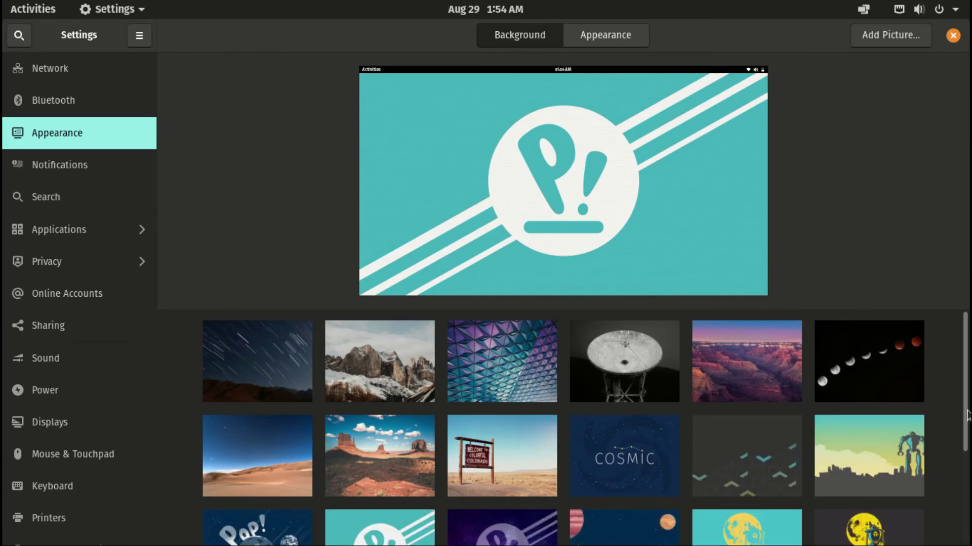
scroll(967, 415, "down", 3)
left_click_drag(967, 427, 967, 493)
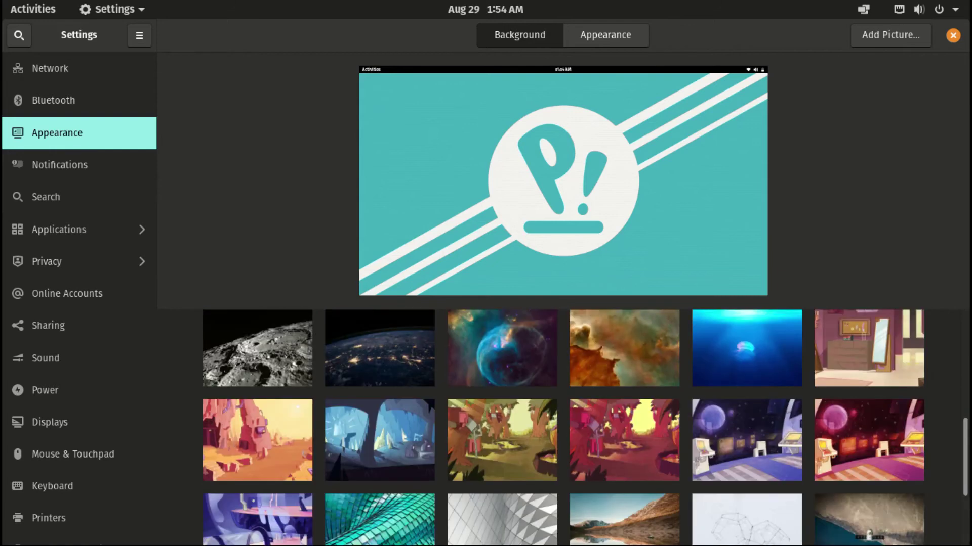
scroll(562, 427, "down", 5)
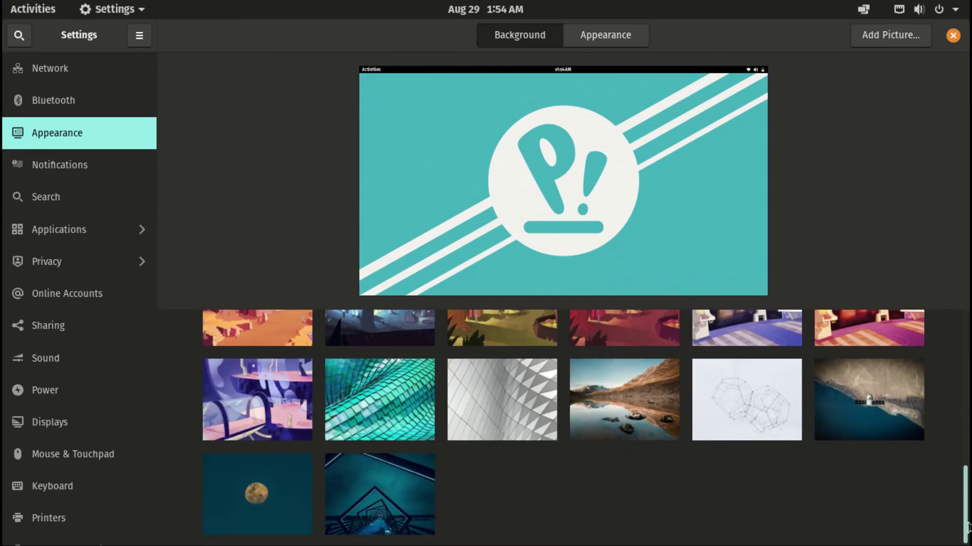
scroll(561, 428, "up", 1)
mouse_move(965, 483)
left_mouse_down()
mouse_move(968, 325)
mouse_move(961, 464)
left_mouse_up()
left_click(514, 416)
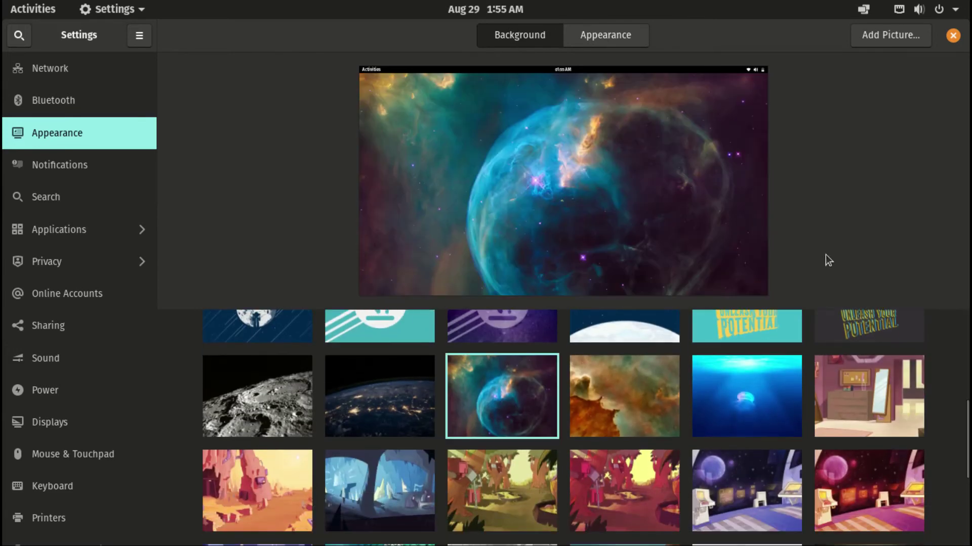
Change the wallpaper to the blue-purple space station arcade illustration and close the settings
left_click_drag(961, 454, 967, 501)
scroll(967, 501, "down", 1)
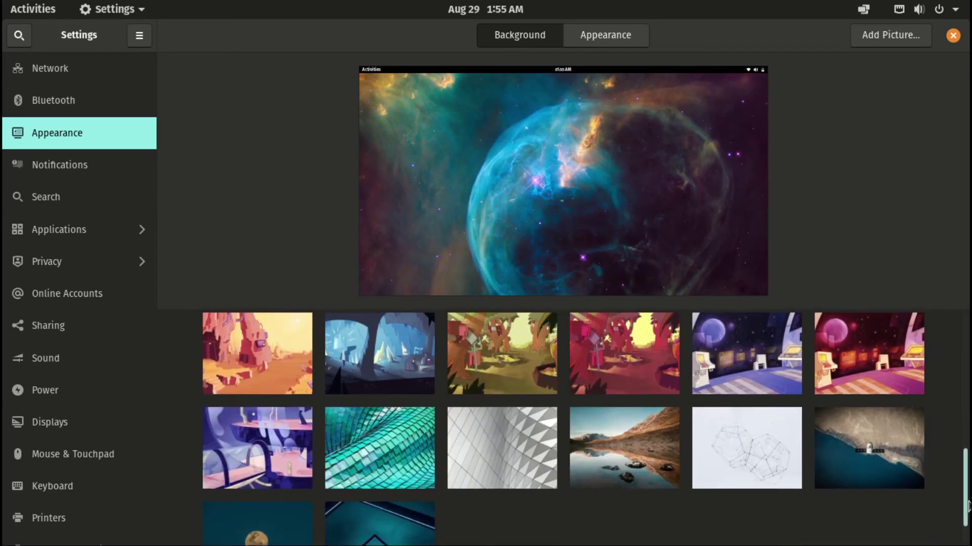
scroll(736, 381, "up", 2)
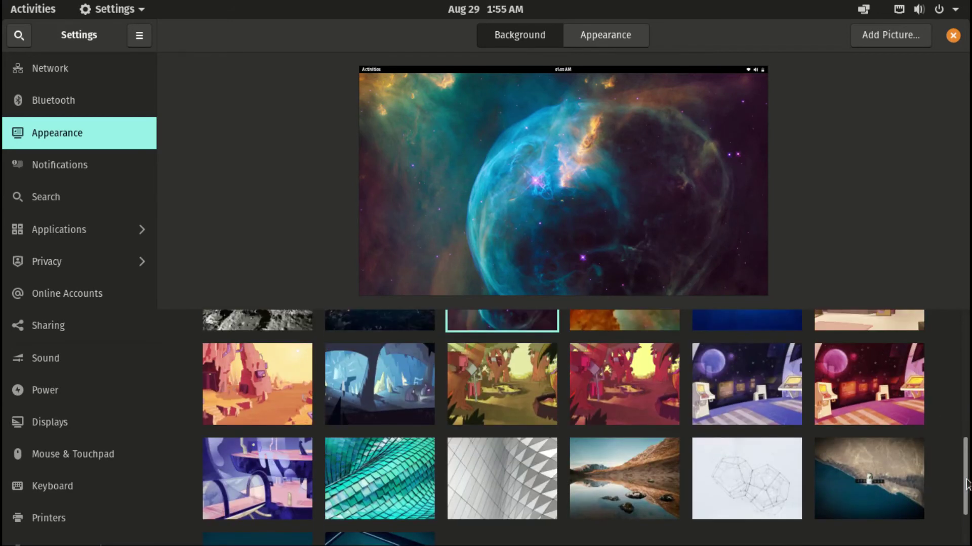
left_click(735, 376)
left_click(952, 35)
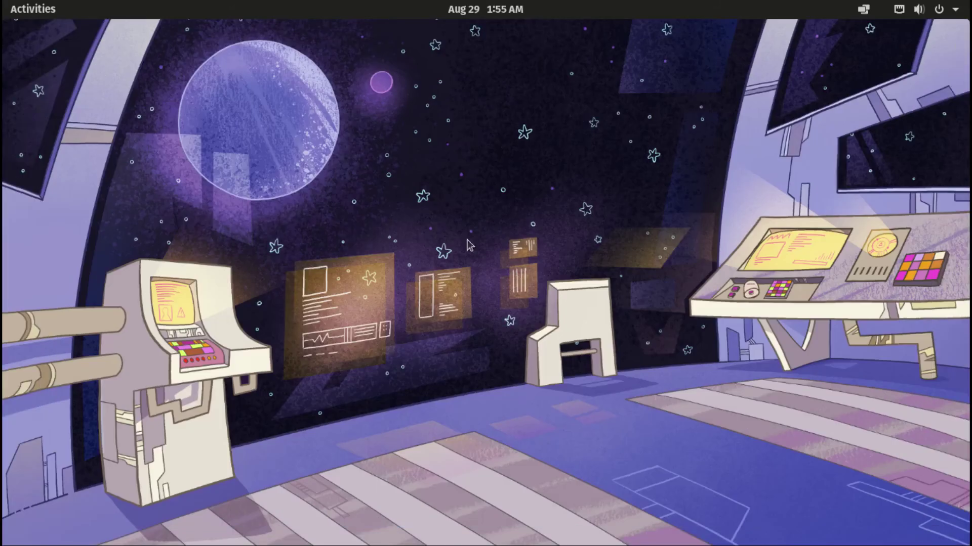
Reopen the background settings, try the purple-teal panel and dark hexagon wallpapers, settle on the grey-and-white triangular facade, and close the settings
right_click(528, 94)
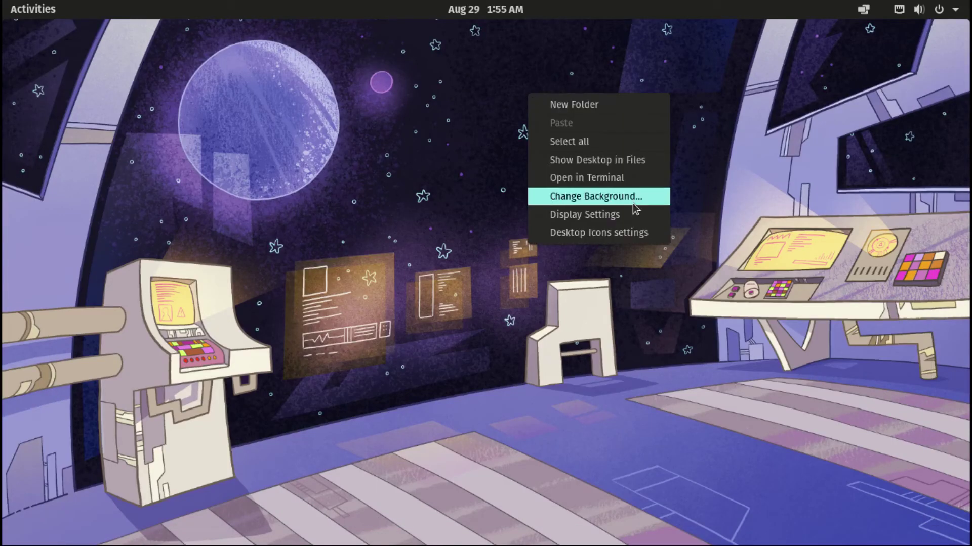
left_click(600, 196)
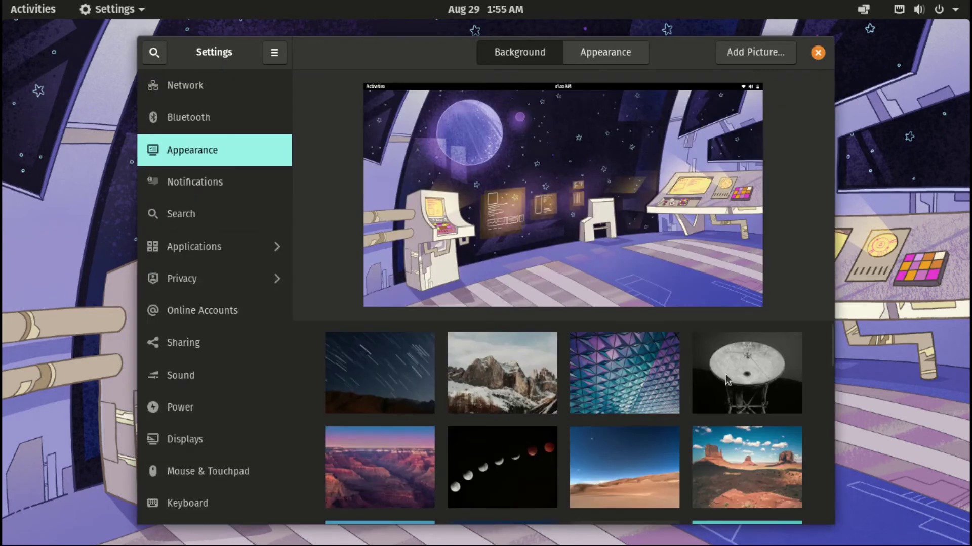
left_click(654, 383)
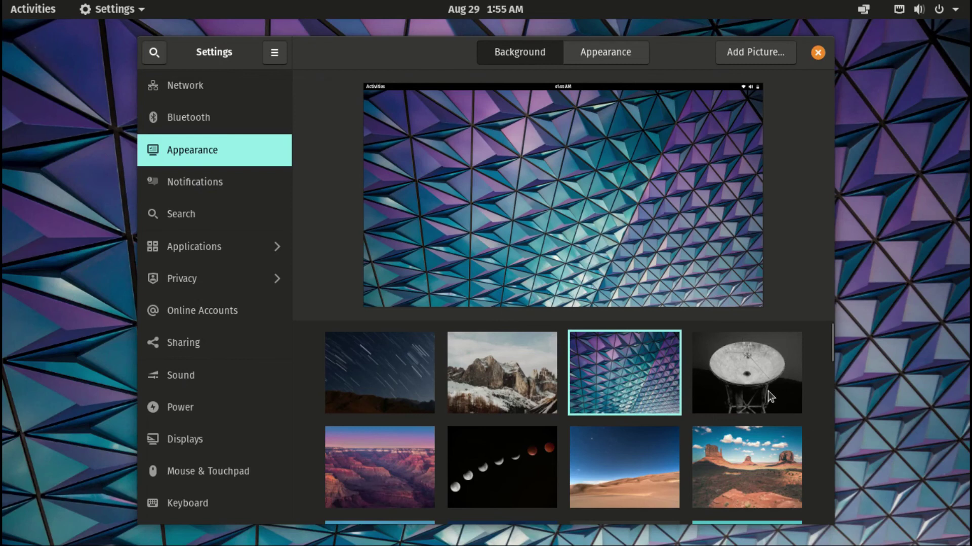
left_click_drag(831, 378, 862, 536)
left_click(622, 433)
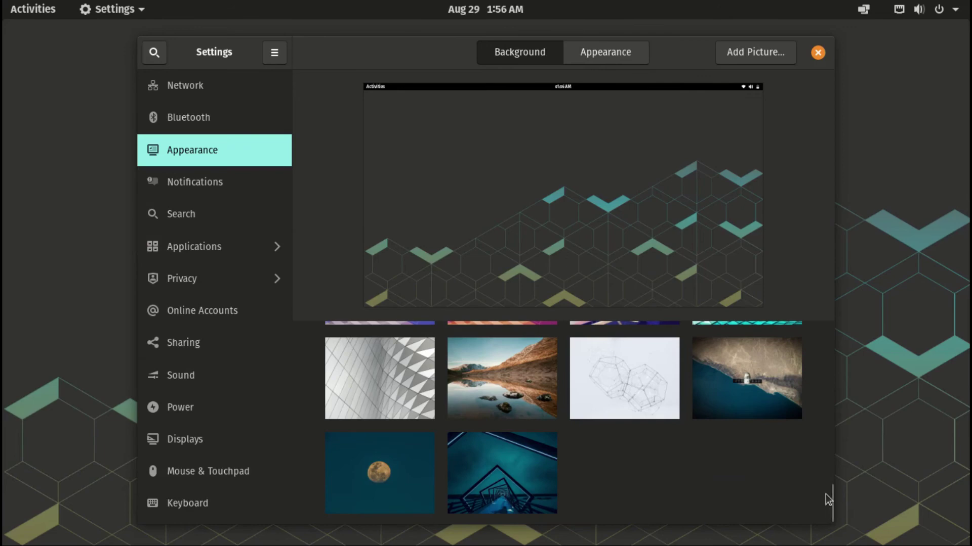
left_click(390, 407)
left_click(817, 53)
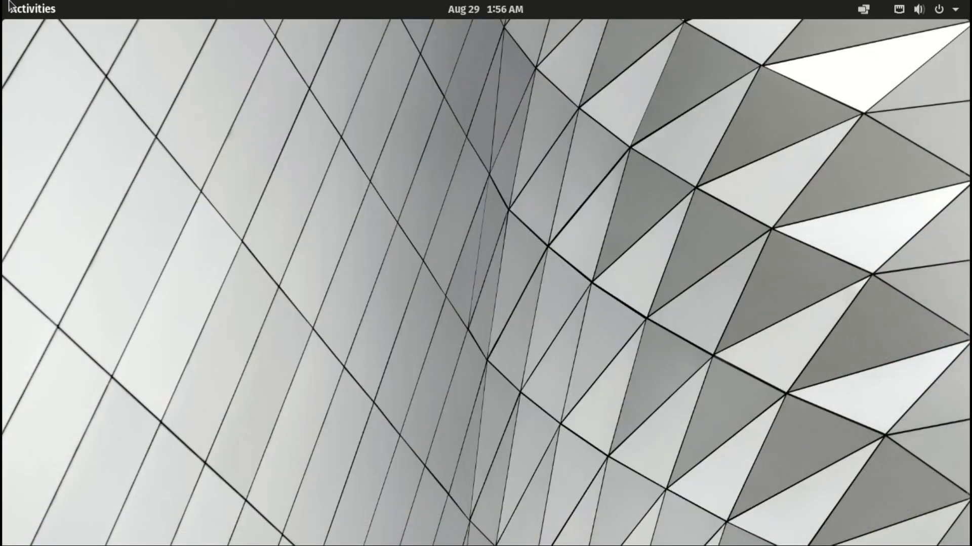
Browse the full list of installed applications and look inside the System folder
left_click(28, 10)
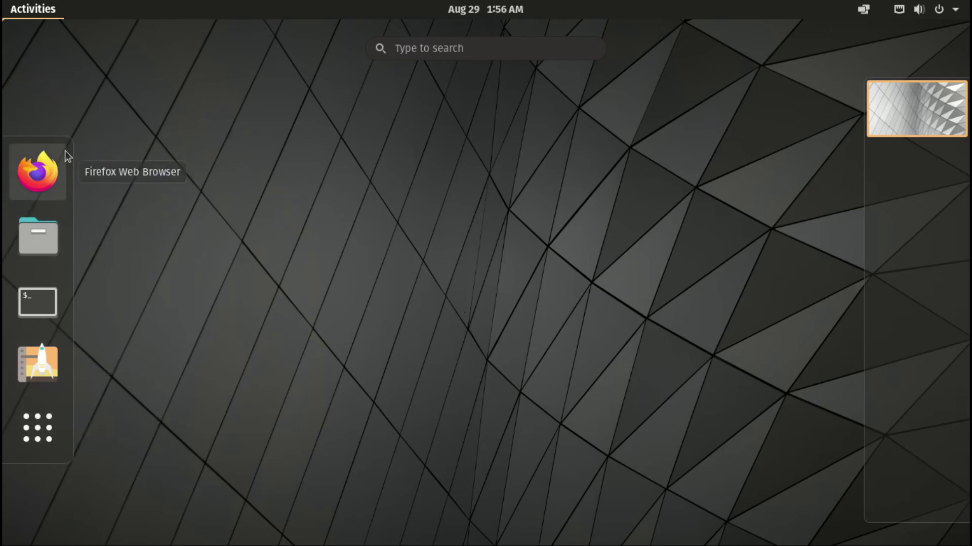
left_click(38, 435)
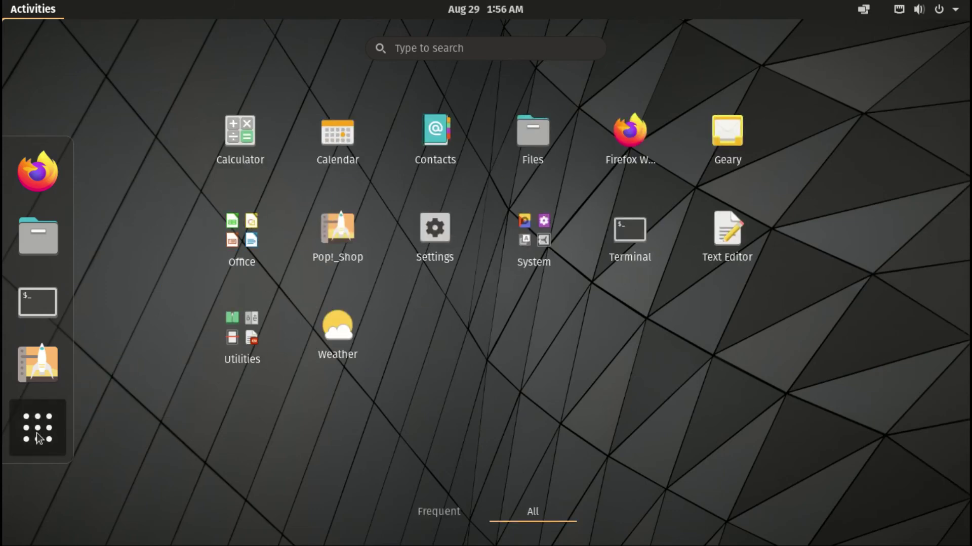
left_click(39, 438)
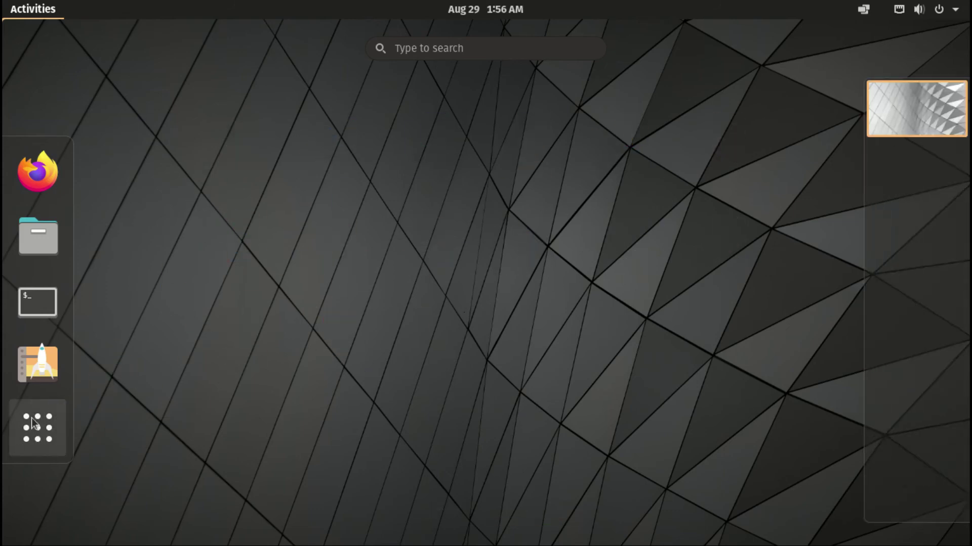
left_click(47, 421)
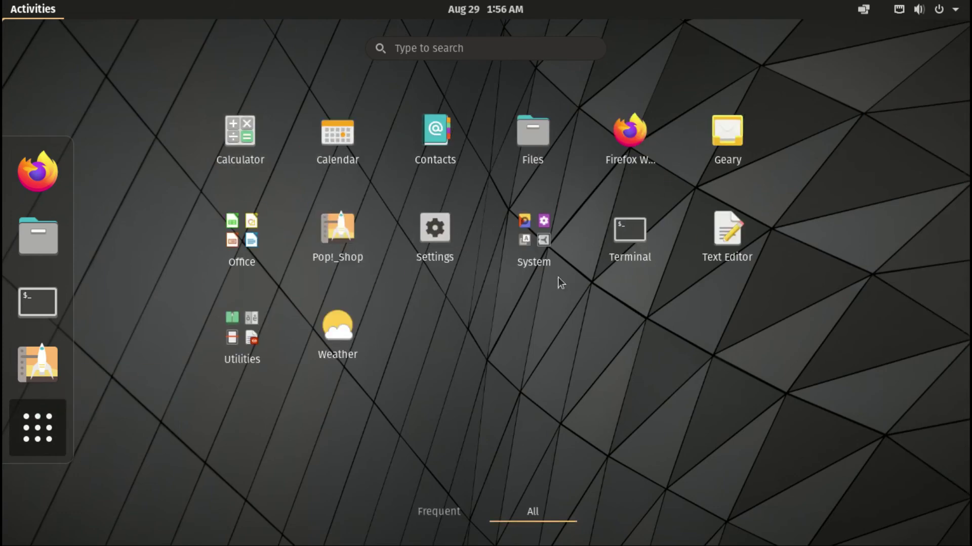
left_click(537, 244)
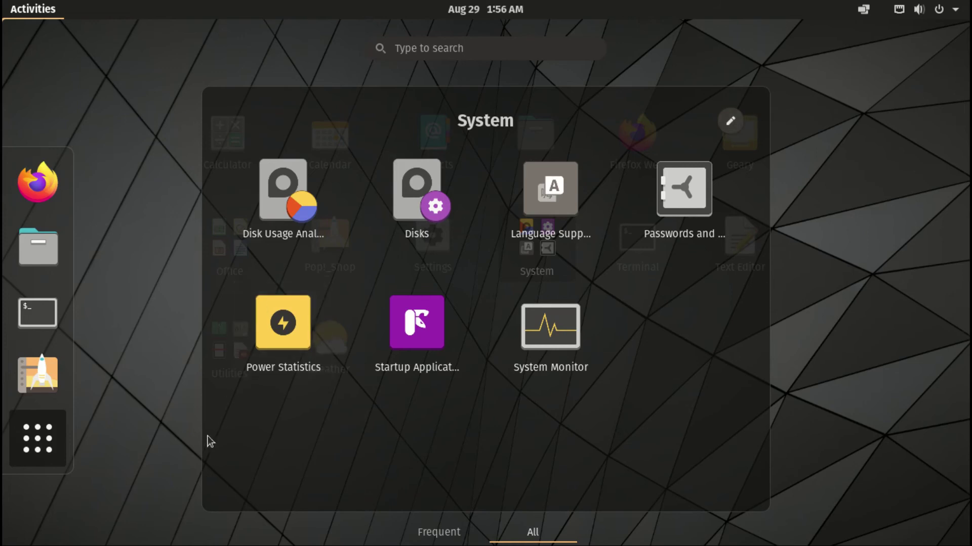
left_click(50, 443)
left_click(44, 441)
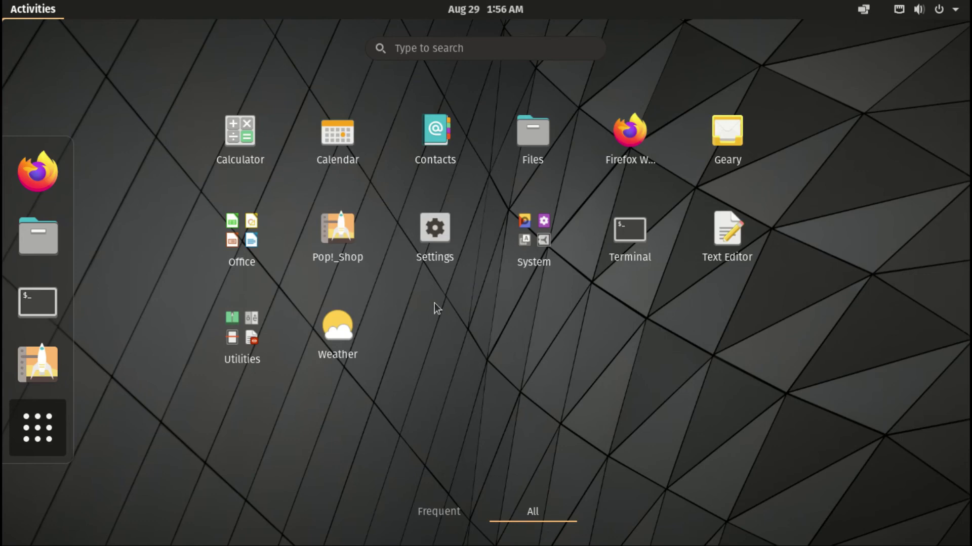
Open a terminal, maximise its window and enlarge its text by two levels
left_click(612, 230)
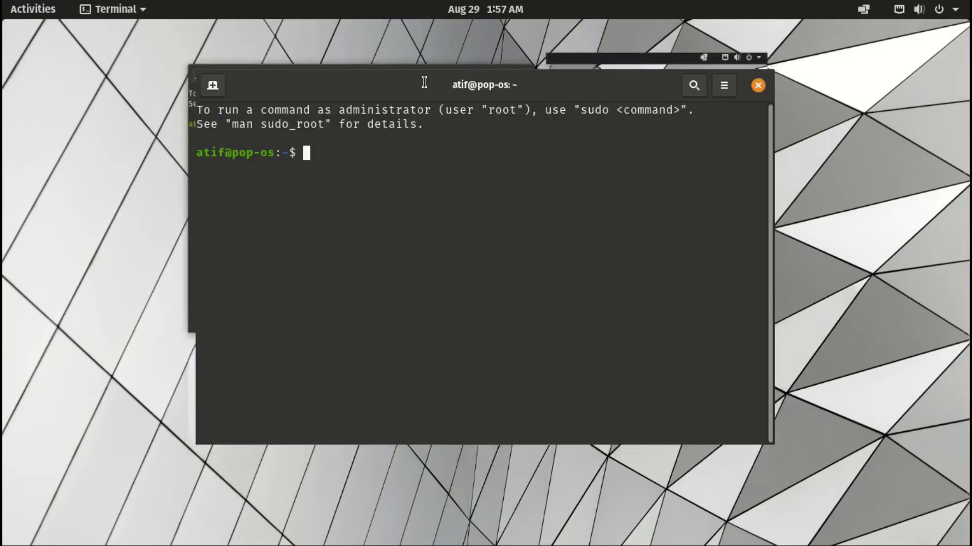
double_click(425, 82)
key("ctrl+plus")
key("ctrl+plus")
Refresh the package lists with "sudo apt update", entering the account password for authorisation
type("sudo")
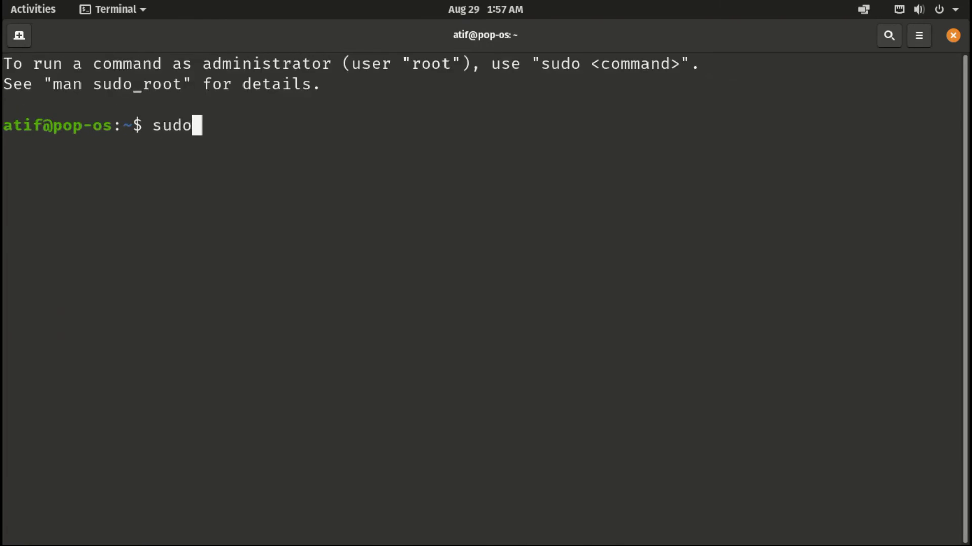
type(" apt update")
key("Return")
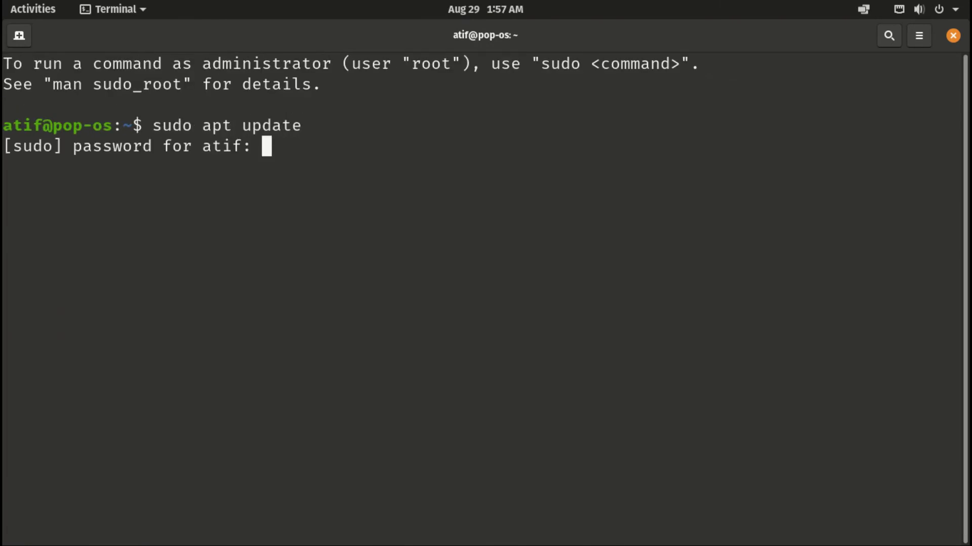
key("Return")
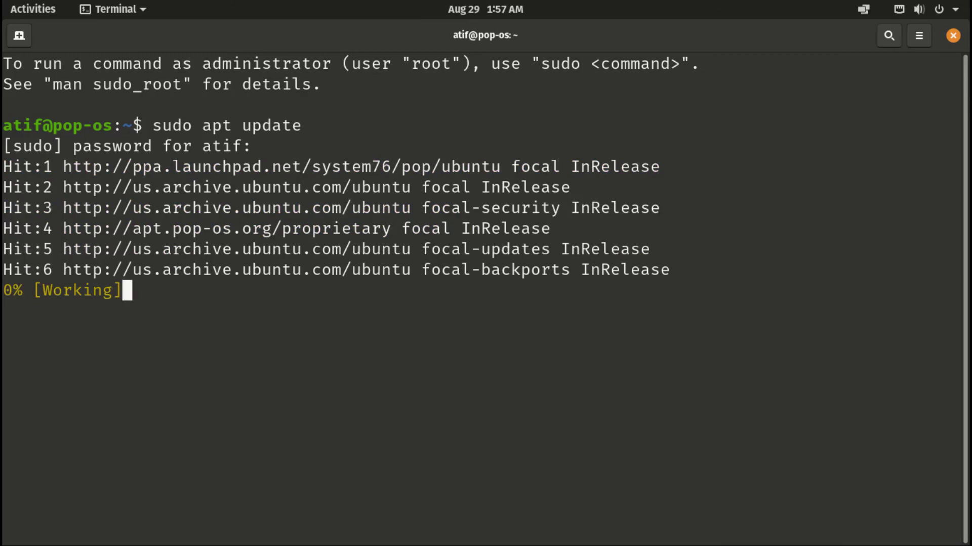
Reduce the terminal text by one level, run "sudo apt upgrade" and accept the package upgrades
key("ctrl+minus")
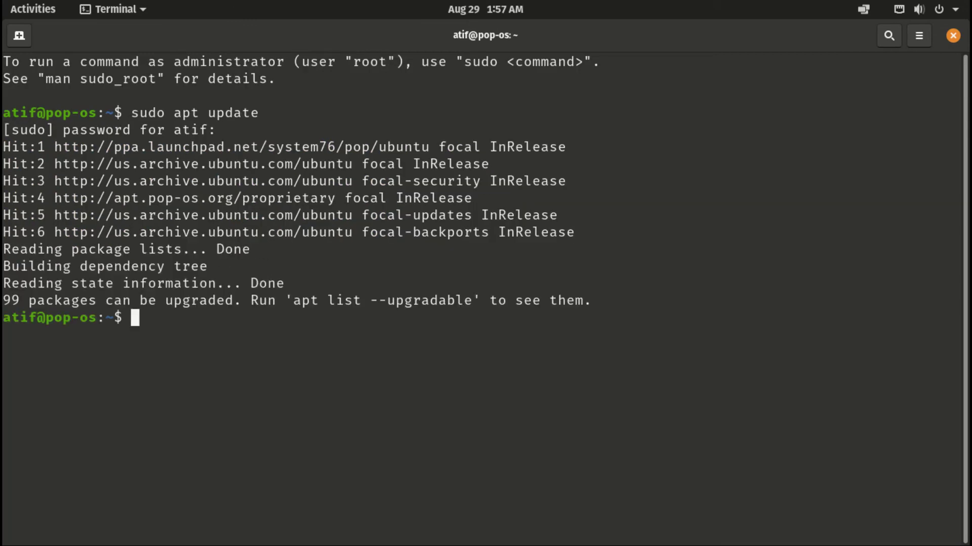
key("Up")
key("BackSpace")
key("BackSpace")
key("BackSpace")
key("BackSpace")
type("grade")
key("Return")
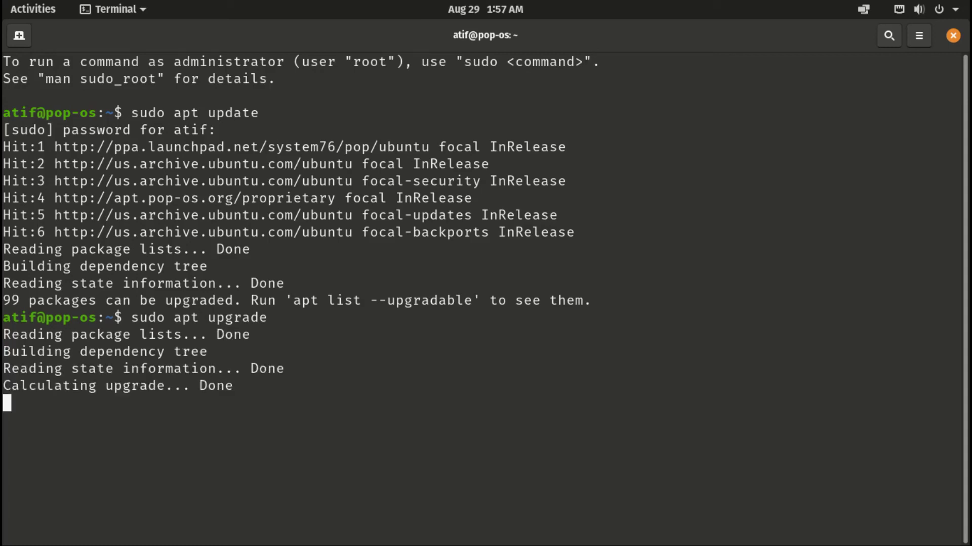
type("y")
key("Return")
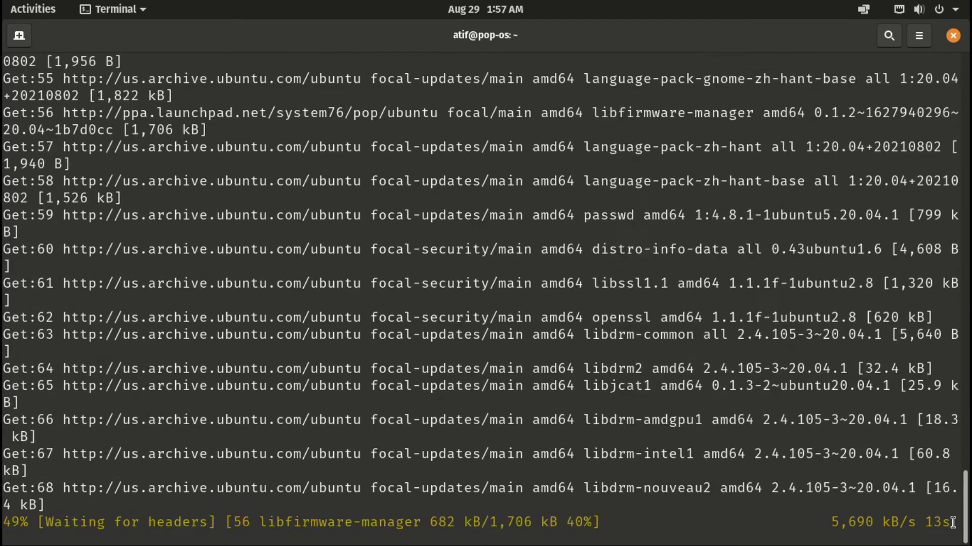
Leave the package upgrade running in the terminal and switch to the empty second workspace
key("alt+Tab")
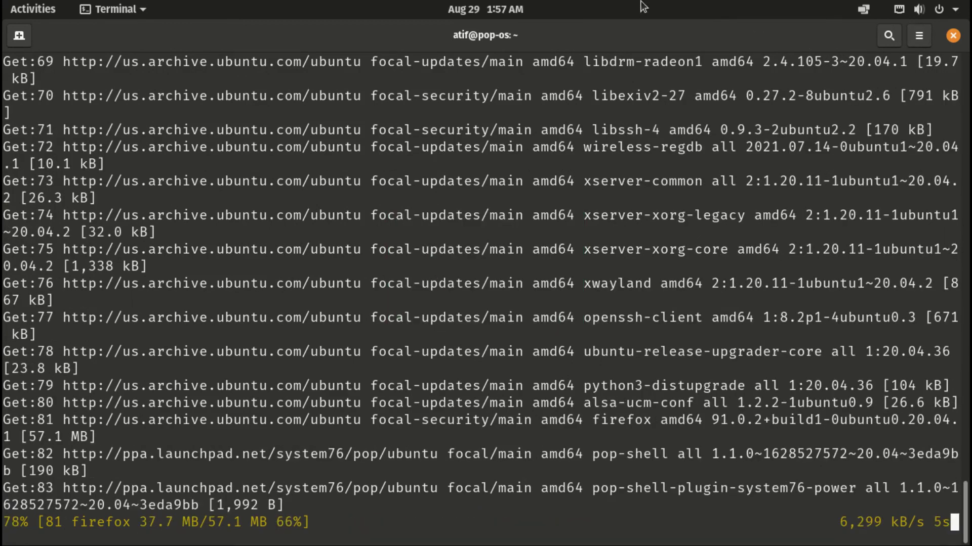
key("super")
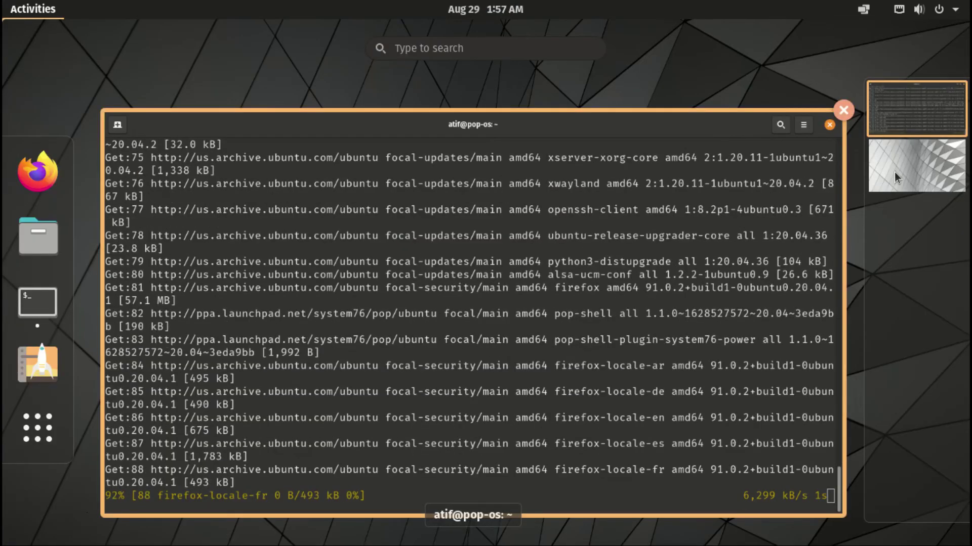
left_click(894, 173)
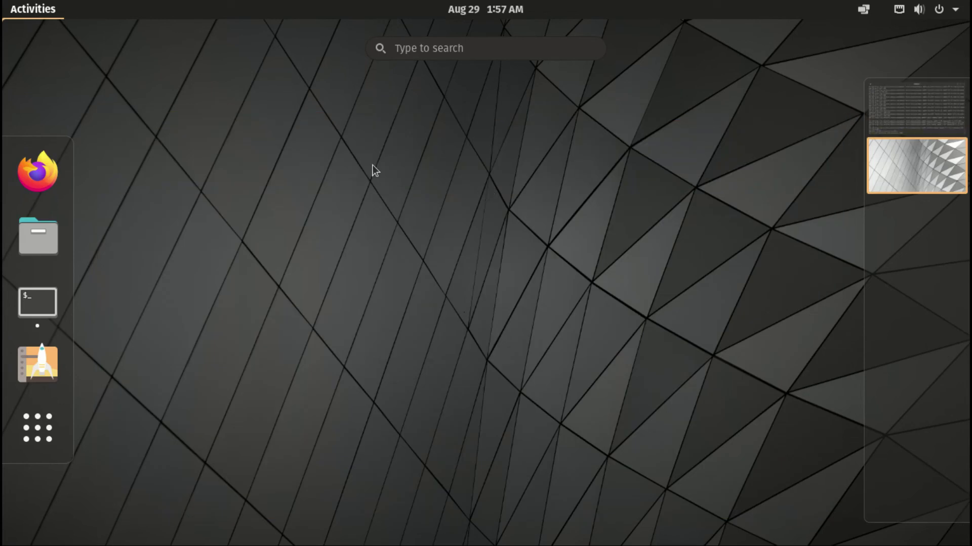
left_click(518, 181)
Open the file manager, look through Desktop, Downloads, Documents and Other Locations, and close it
left_click(32, 12)
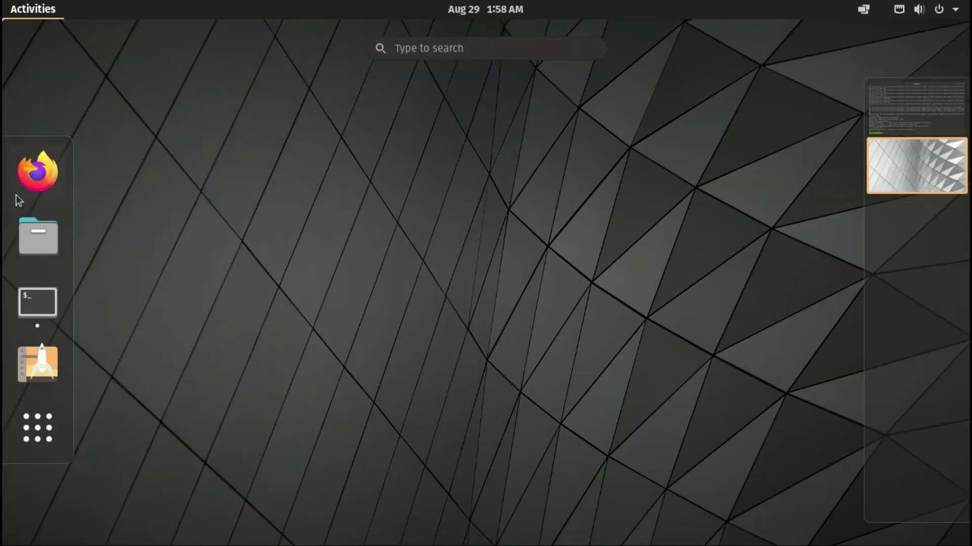
left_click(50, 246)
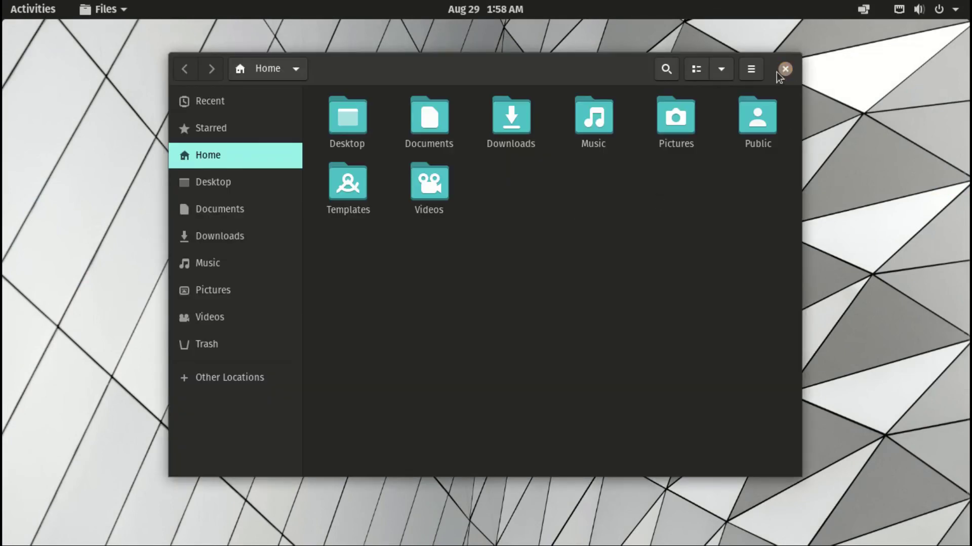
left_click(194, 187)
left_click(206, 242)
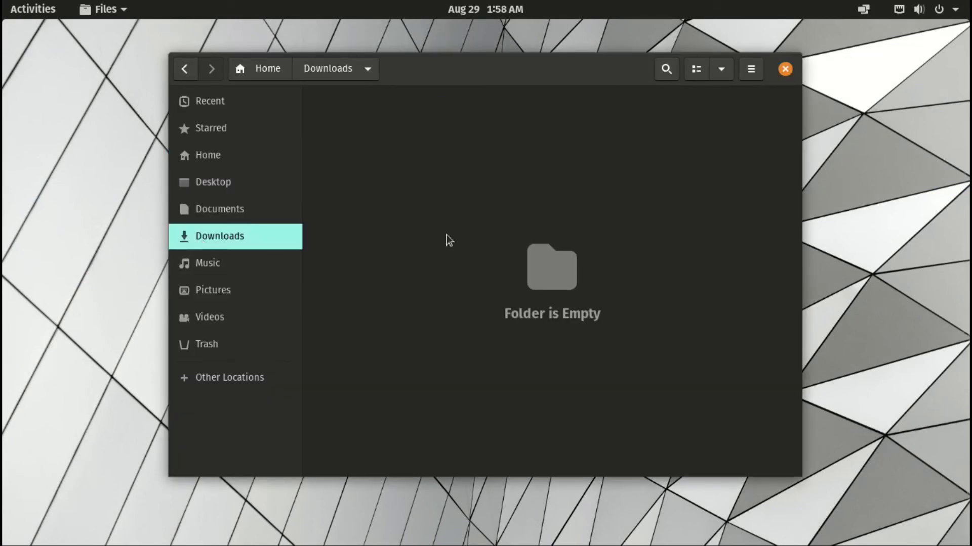
left_click(238, 211)
left_click(234, 380)
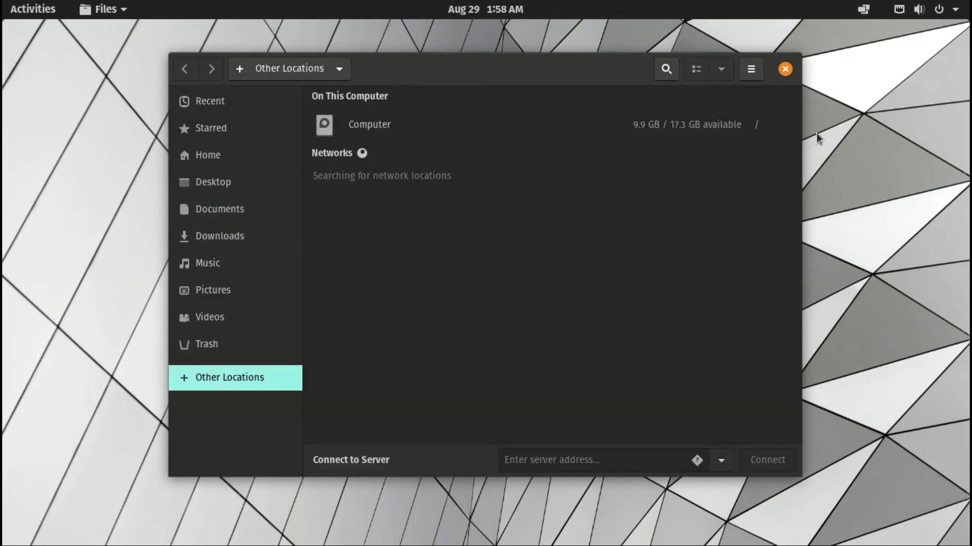
left_click(784, 69)
Open the desktop icons settings and review the choices for new icon alignment and desktop icon size
right_click(408, 145)
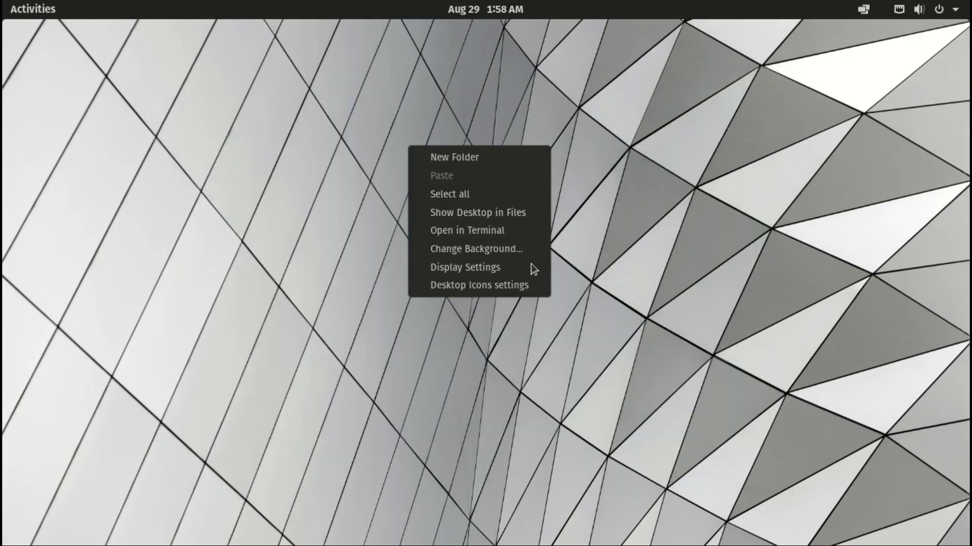
left_click(512, 285)
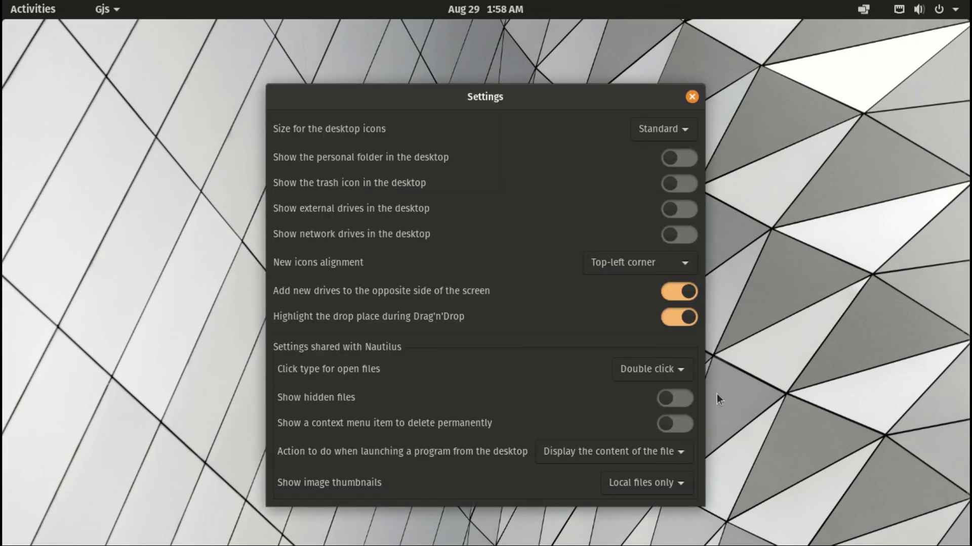
left_click_drag(483, 86, 471, 38)
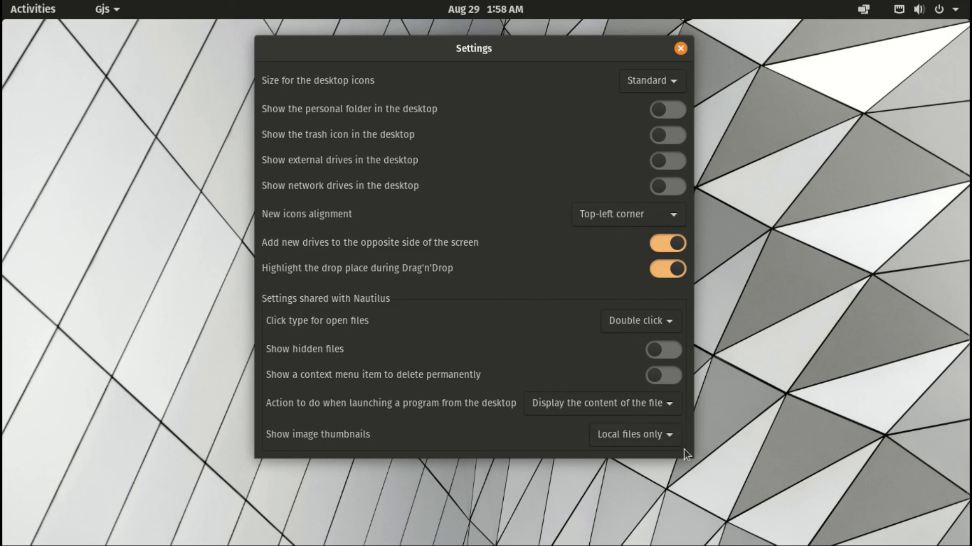
left_click(662, 217)
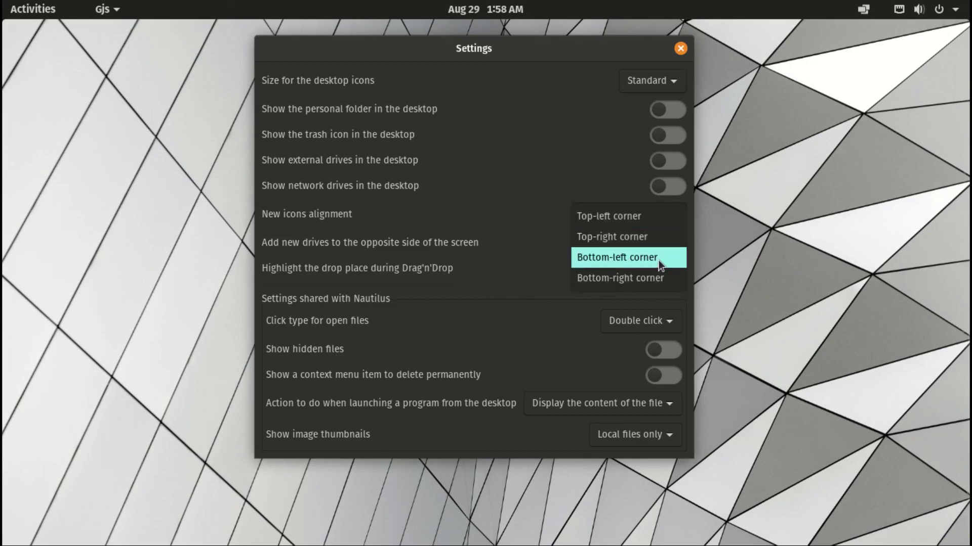
left_click(816, 208)
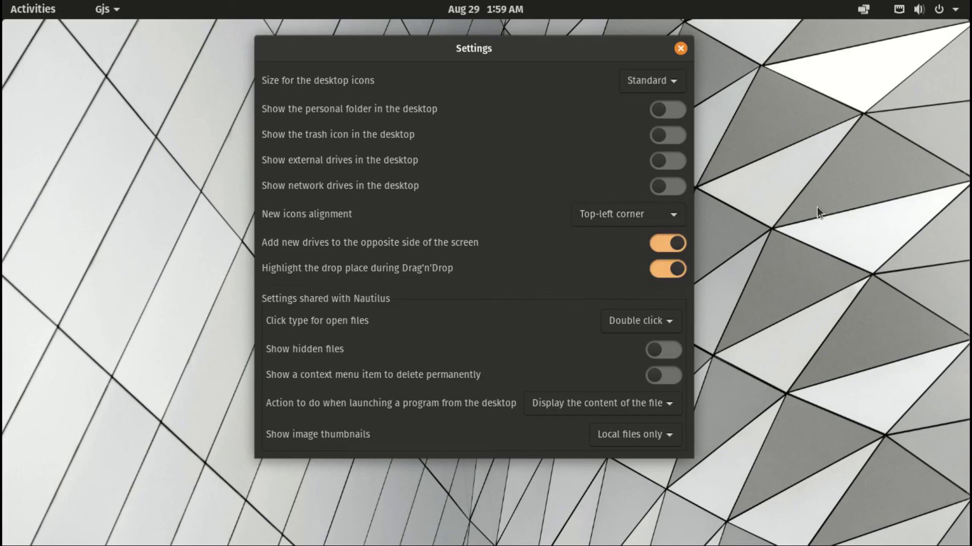
left_click(670, 88)
left_click(670, 88)
Show the trash icon and the personal folder on the desktop and close the desktop icons settings
left_click(681, 135)
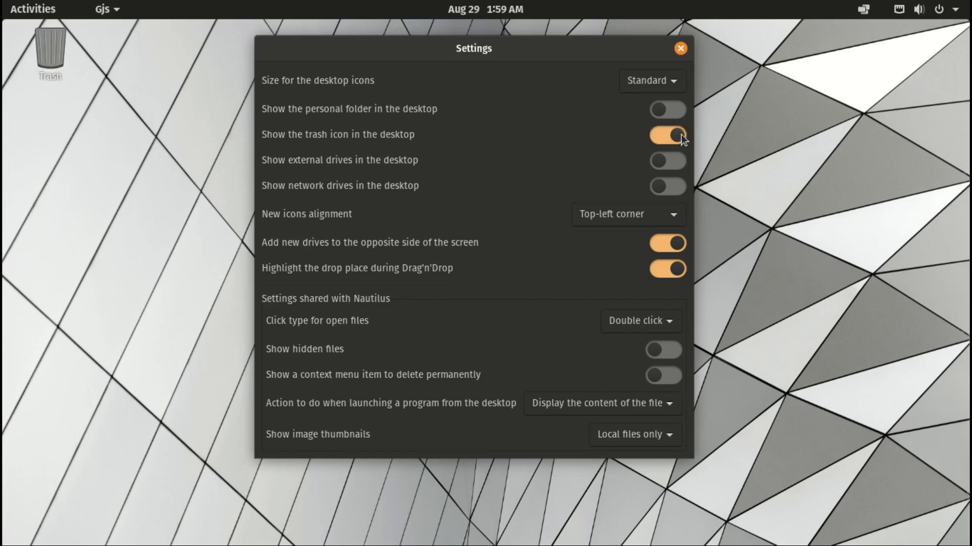
left_click(680, 117)
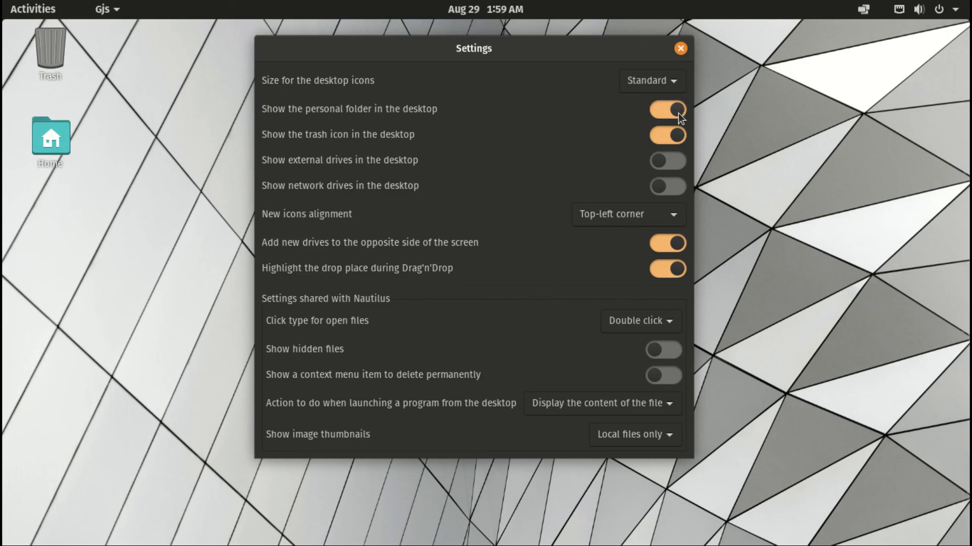
left_click(670, 112)
left_click(680, 48)
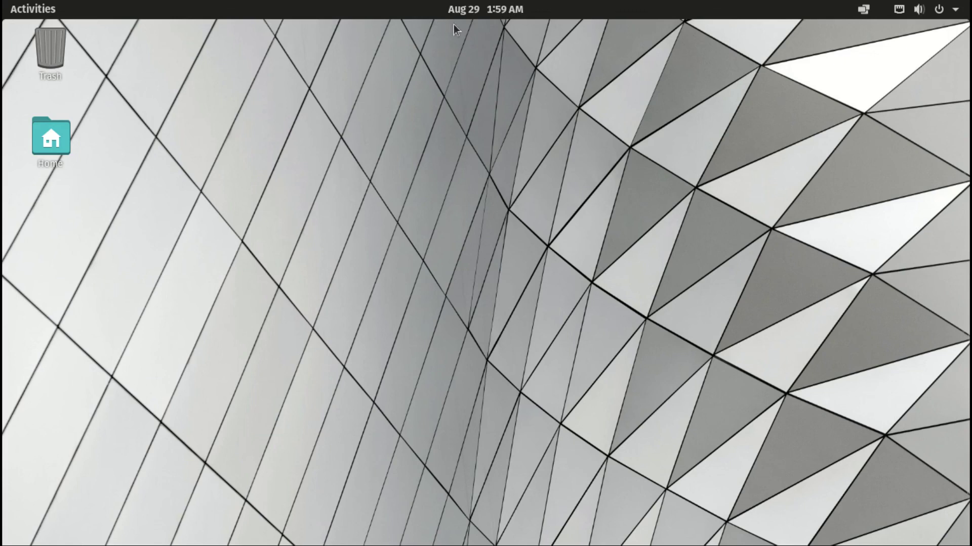
Open and close the Home folder on the desktop, and leave the full-screen PopOS machine for the host's Virtual Machine Manager
left_click(38, 138)
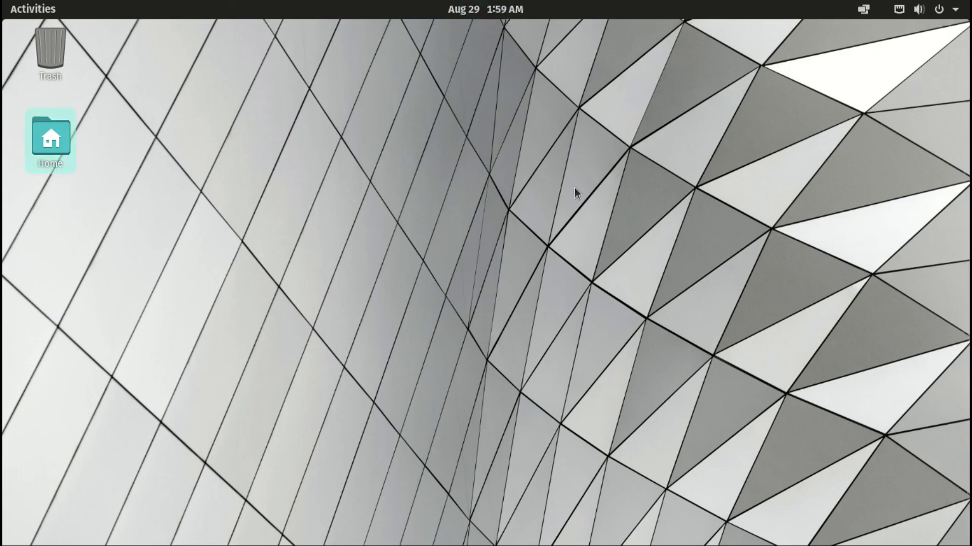
left_click(784, 69)
left_click(471, 10)
left_click(716, 35)
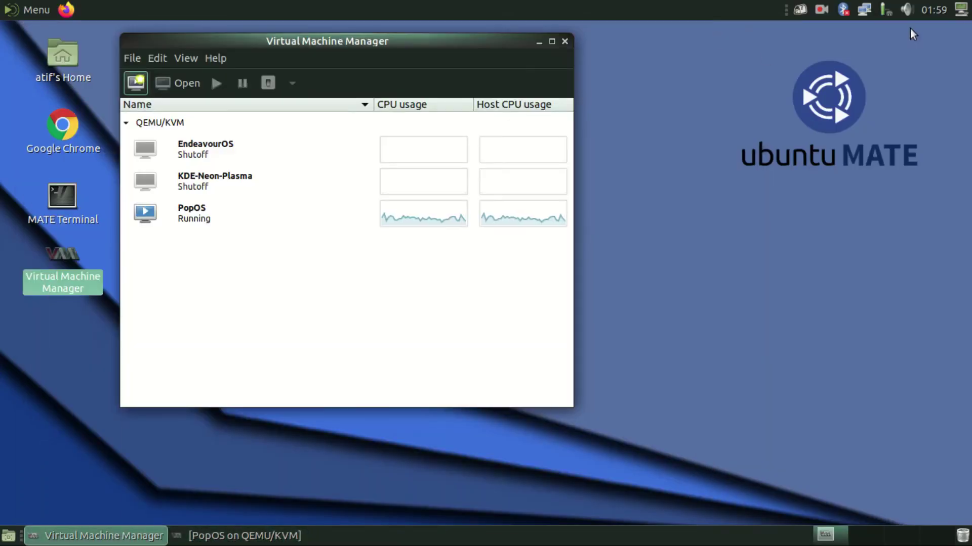